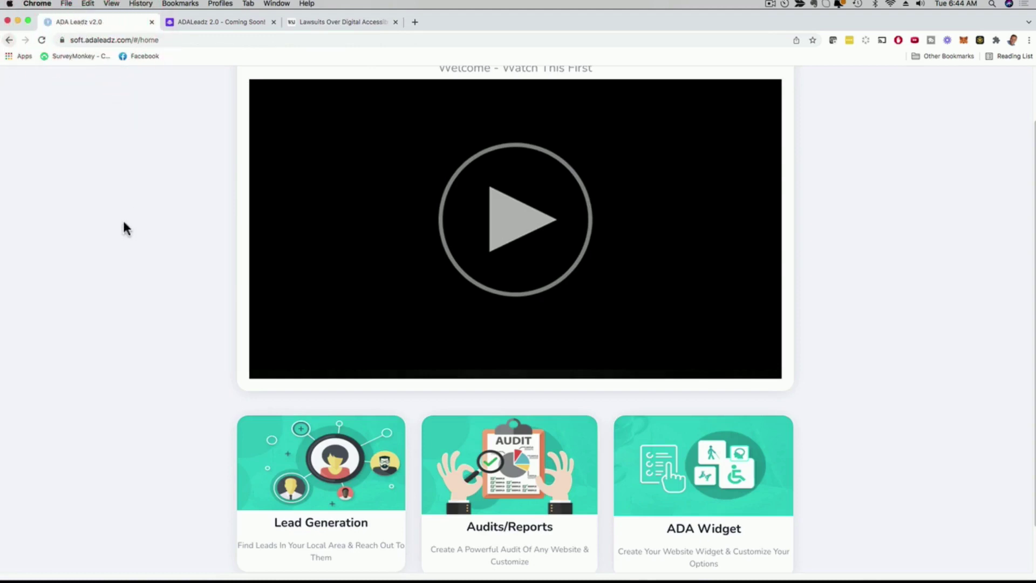
{"action": "scroll", "coordinate": [123, 222], "scroll_direction": "up", "scroll_amount": 2}
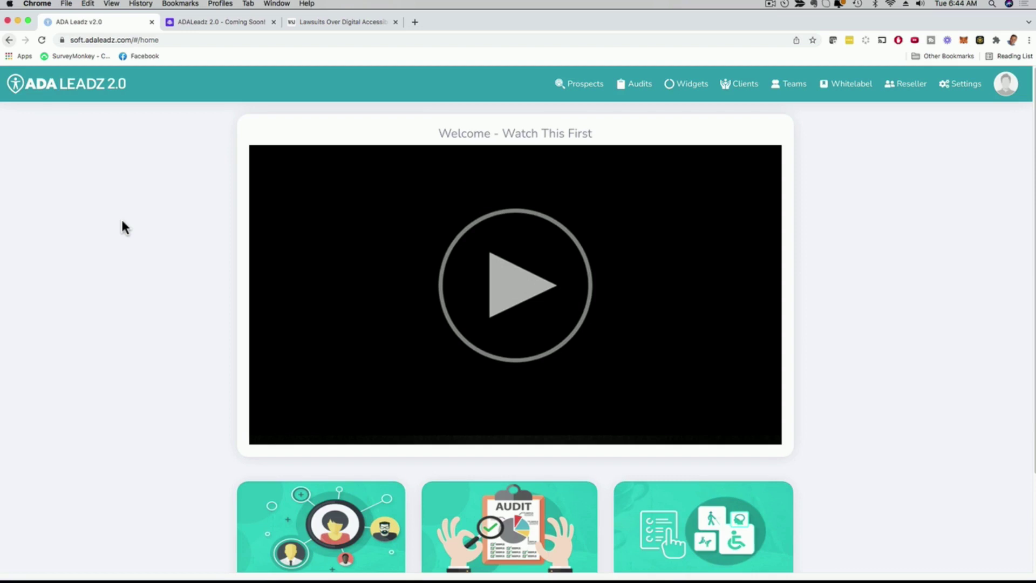
{"action": "scroll", "coordinate": [124, 221], "scroll_direction": "down", "scroll_amount": 3}
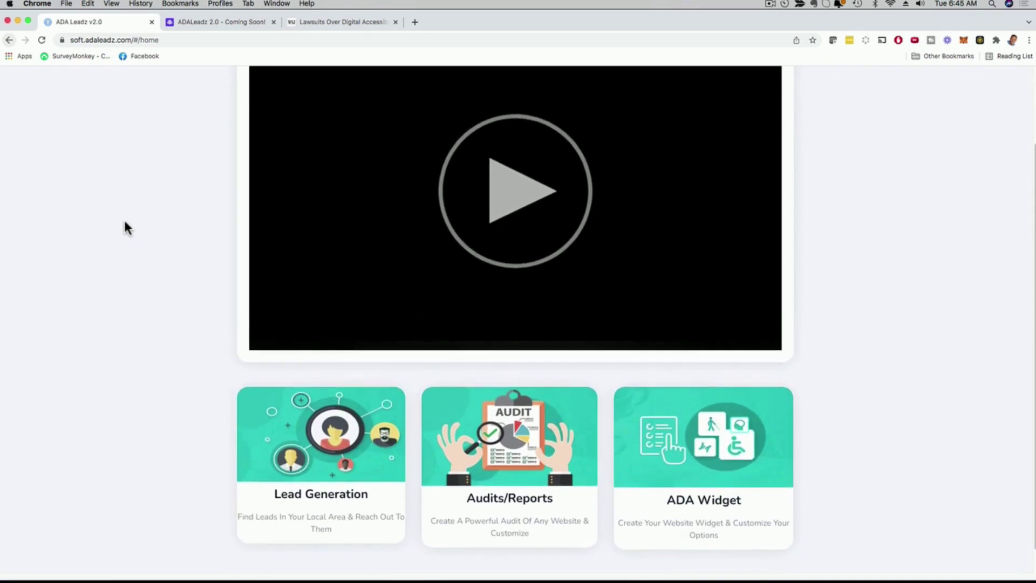
{"action": "scroll", "coordinate": [125, 227], "scroll_direction": "up", "scroll_amount": 2}
{"action": "scroll", "coordinate": [161, 254], "scroll_direction": "down", "scroll_amount": 3}
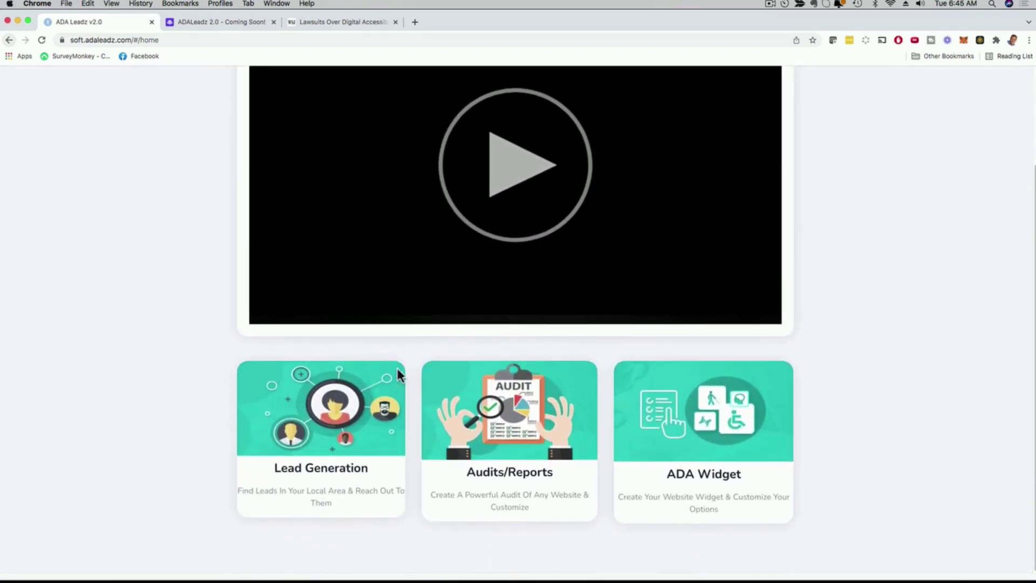
{"action": "scroll", "coordinate": [486, 432], "scroll_direction": "up", "scroll_amount": 1}
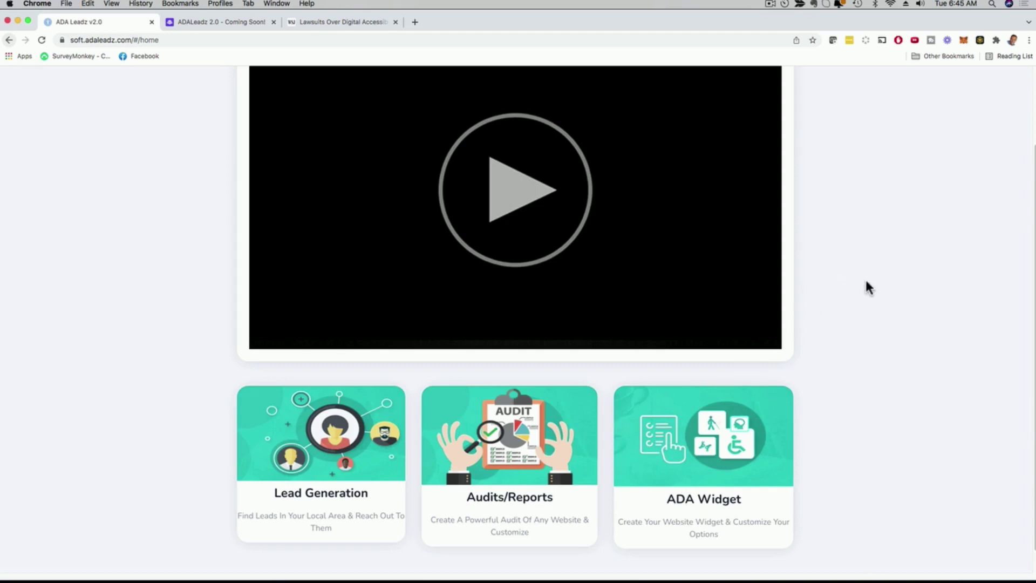
{"action": "scroll", "coordinate": [866, 278], "scroll_direction": "up", "scroll_amount": 3}
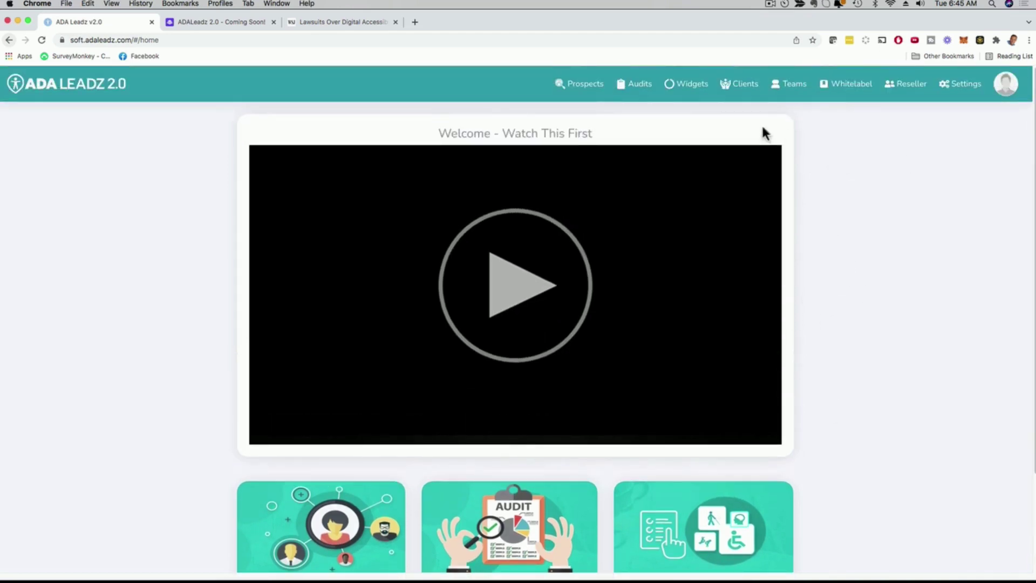
- Search for new prospects with the keyword "plumber" in San Diego, CA, USA
{"action": "left_click", "coordinate": [571, 89]}
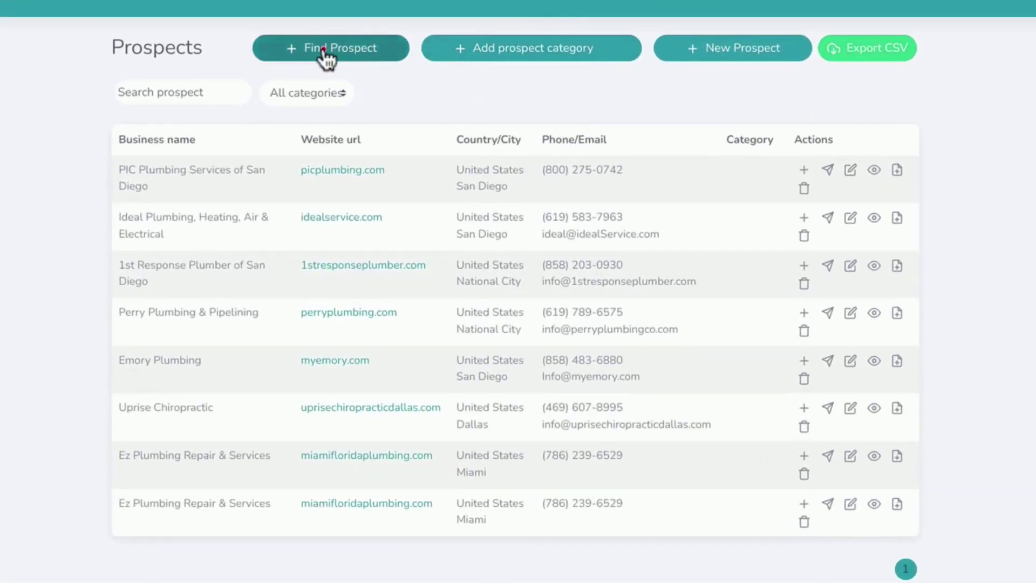
{"action": "left_click", "coordinate": [323, 54]}
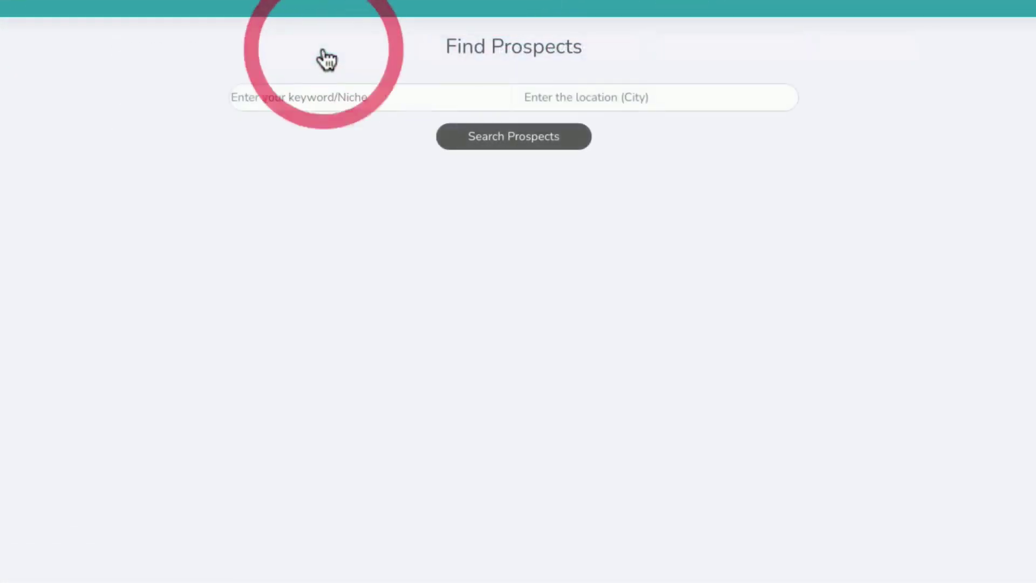
{"action": "left_click", "coordinate": [319, 94]}
{"action": "type", "text": "S"}
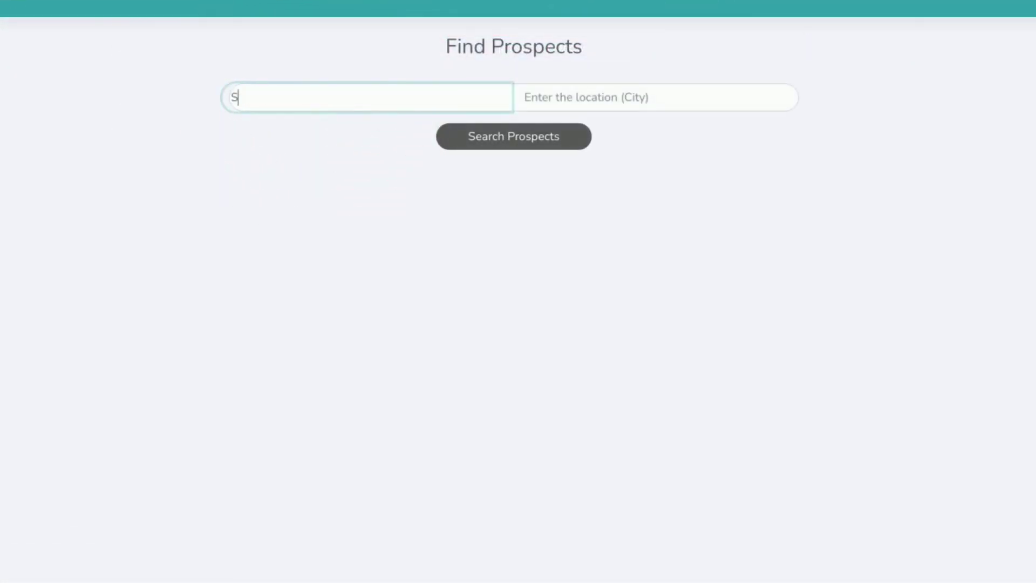
{"action": "key", "text": "BackSpace"}
{"action": "type", "text": "plumber"}
{"action": "left_click", "coordinate": [699, 101]}
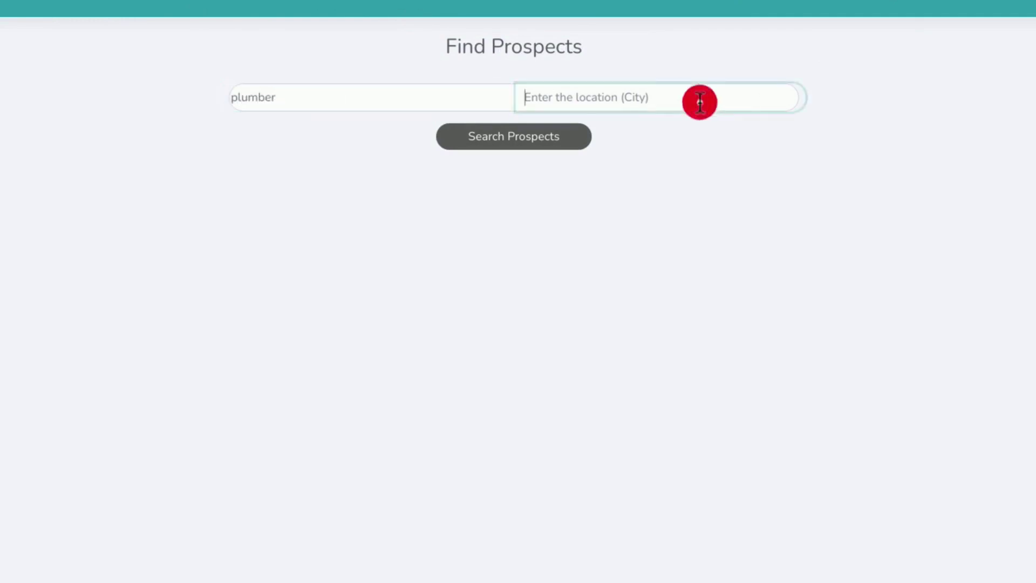
{"action": "type", "text": "san diego"}
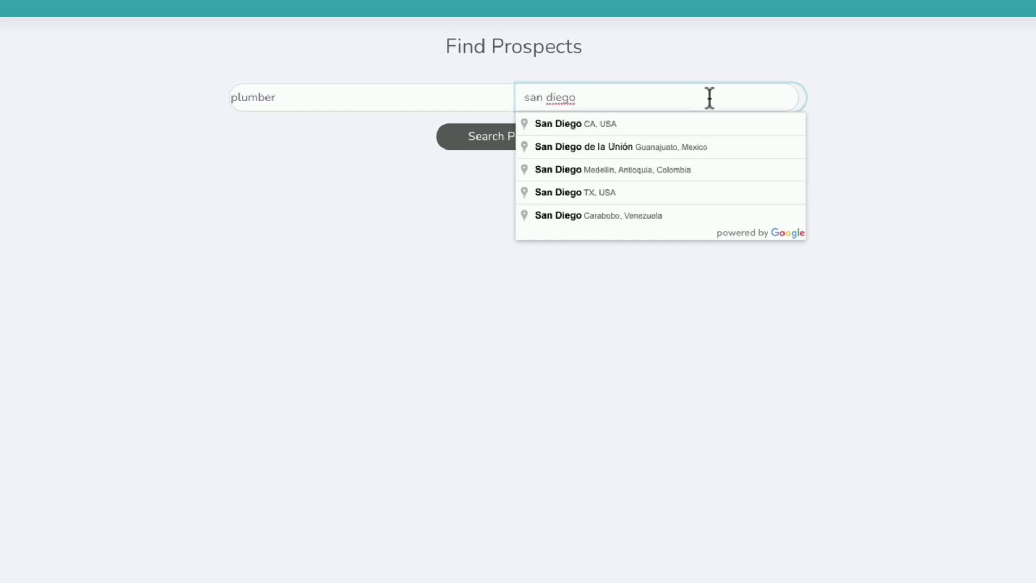
{"action": "left_click", "coordinate": [568, 125]}
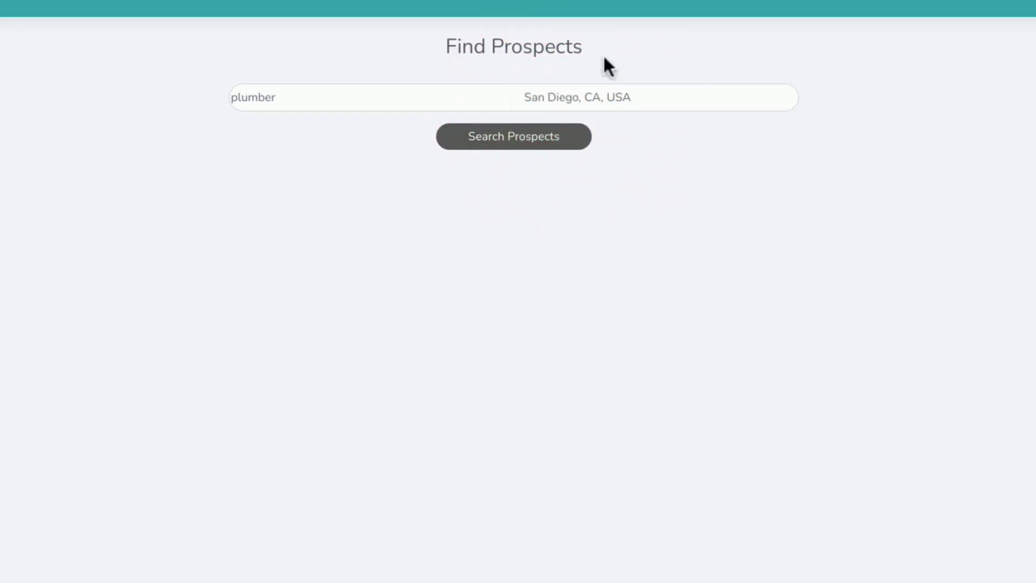
{"action": "left_click", "coordinate": [487, 137]}
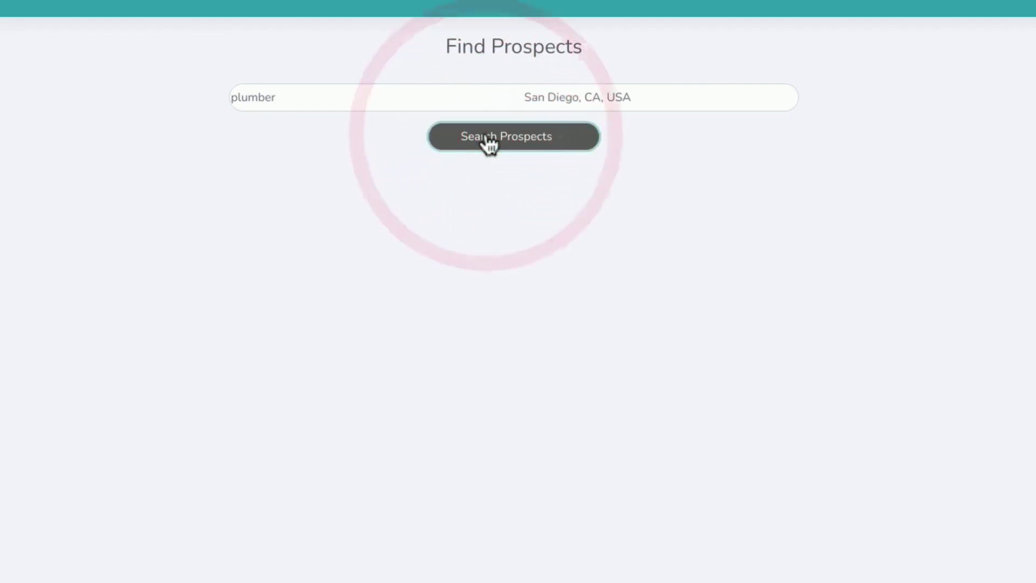
- View the contact details of Perry Plumbing & Pipelining in the search results and close them
{"action": "scroll", "coordinate": [92, 248], "scroll_direction": "down", "scroll_amount": 3}
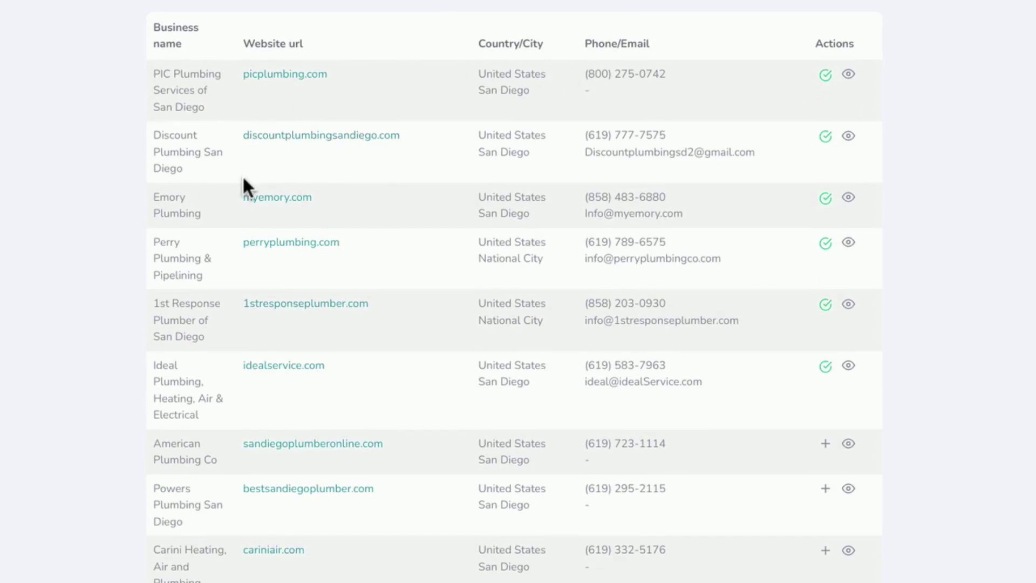
{"action": "left_click", "coordinate": [848, 242]}
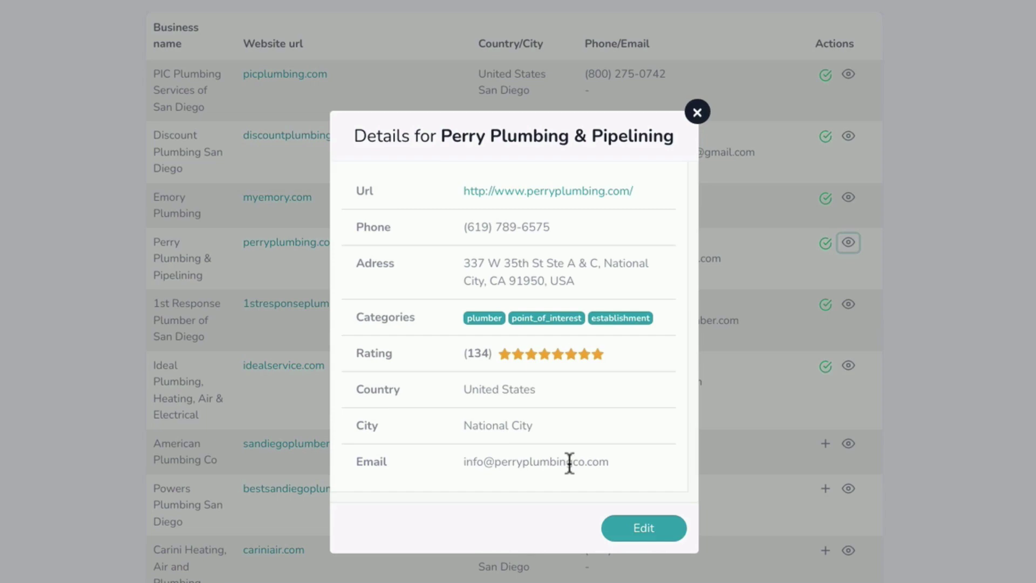
{"action": "left_click", "coordinate": [698, 115]}
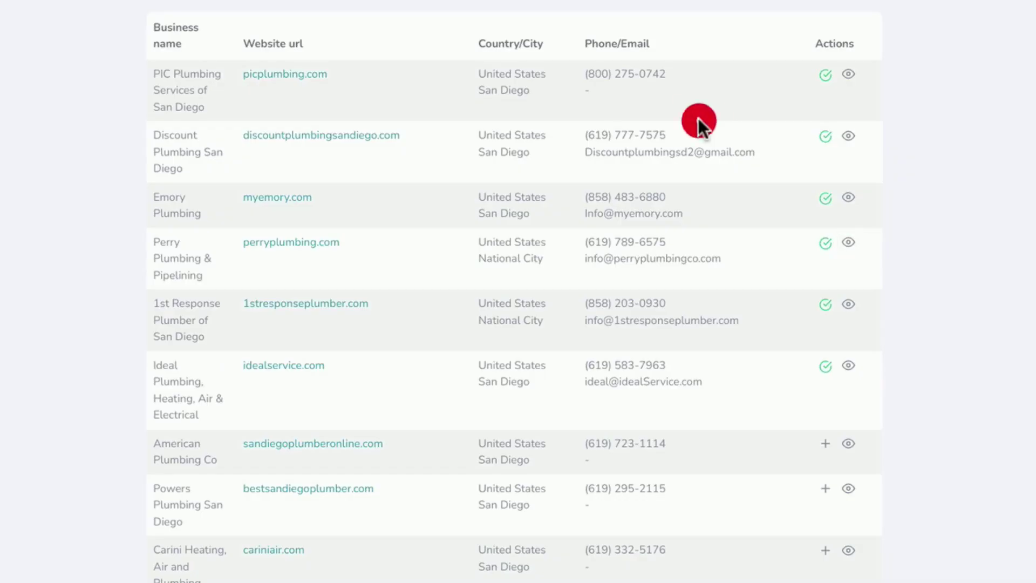
- Add American Plumbing Co from the search results to the saved prospects, leaving its category blank
{"action": "scroll", "coordinate": [620, 245], "scroll_direction": "down", "scroll_amount": 3}
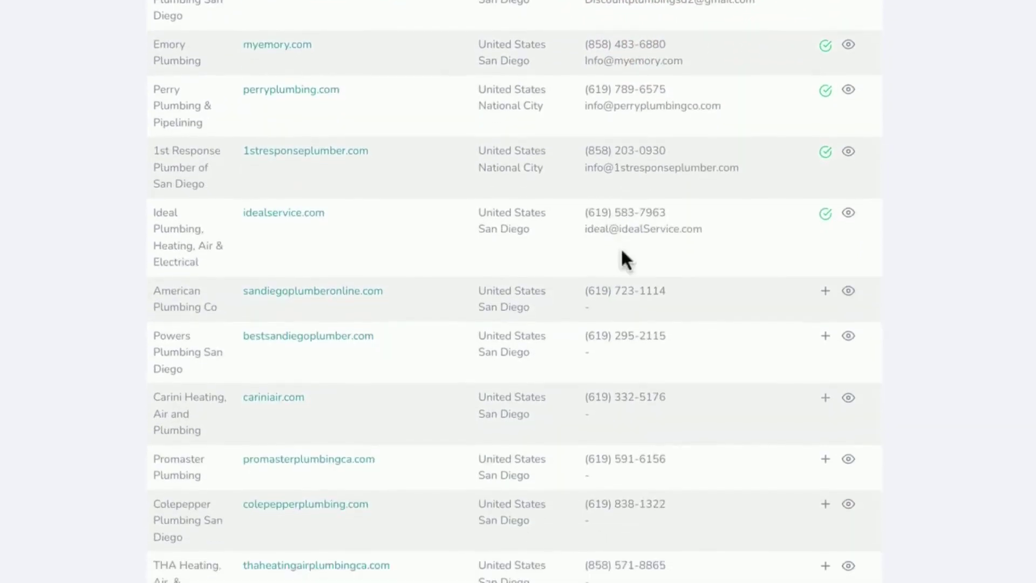
{"action": "scroll", "coordinate": [622, 251], "scroll_direction": "up", "scroll_amount": 4}
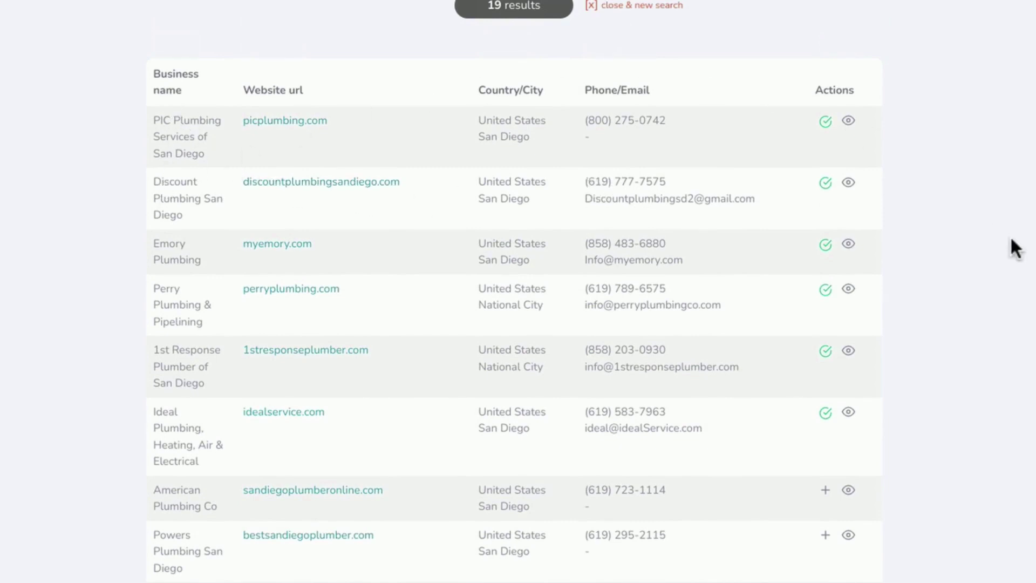
{"action": "scroll", "coordinate": [1010, 239], "scroll_direction": "down", "scroll_amount": 2}
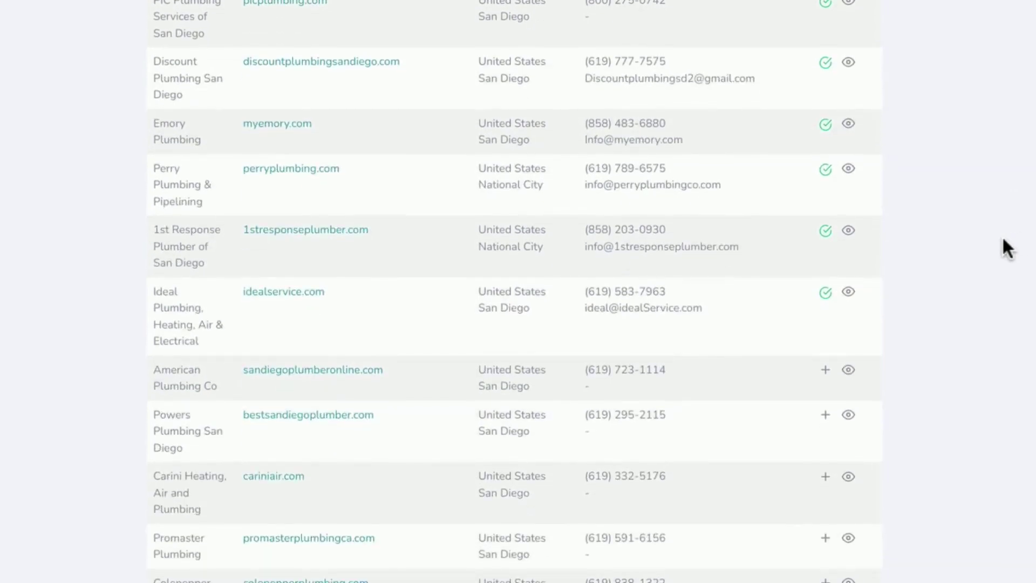
{"action": "left_click", "coordinate": [825, 370]}
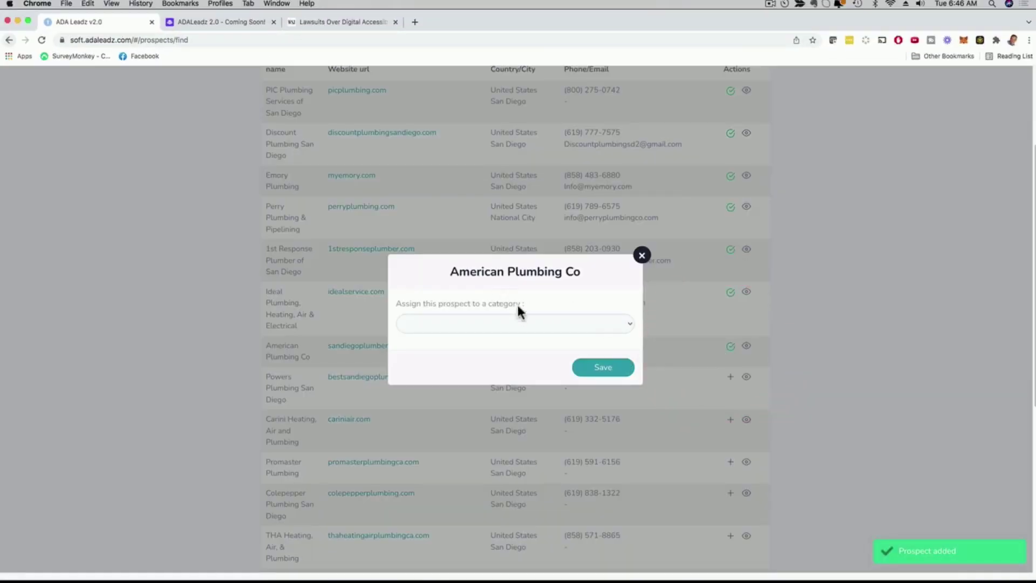
{"action": "left_click", "coordinate": [594, 372]}
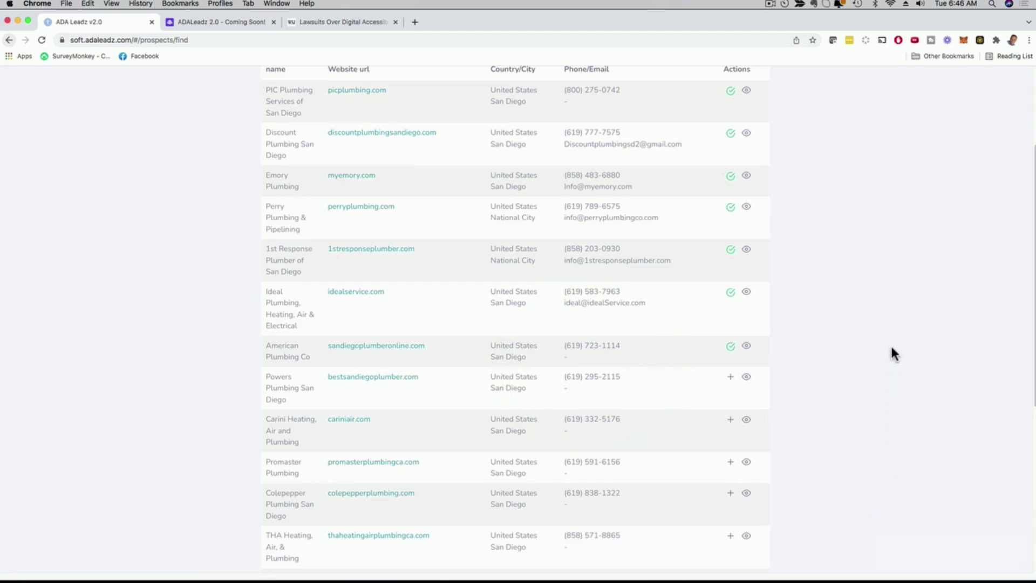
- Generate an ADA Accessibility audit for PIC Plumbing Services of San Diego from the saved prospects list
{"action": "scroll", "coordinate": [885, 351], "scroll_direction": "down", "scroll_amount": 6}
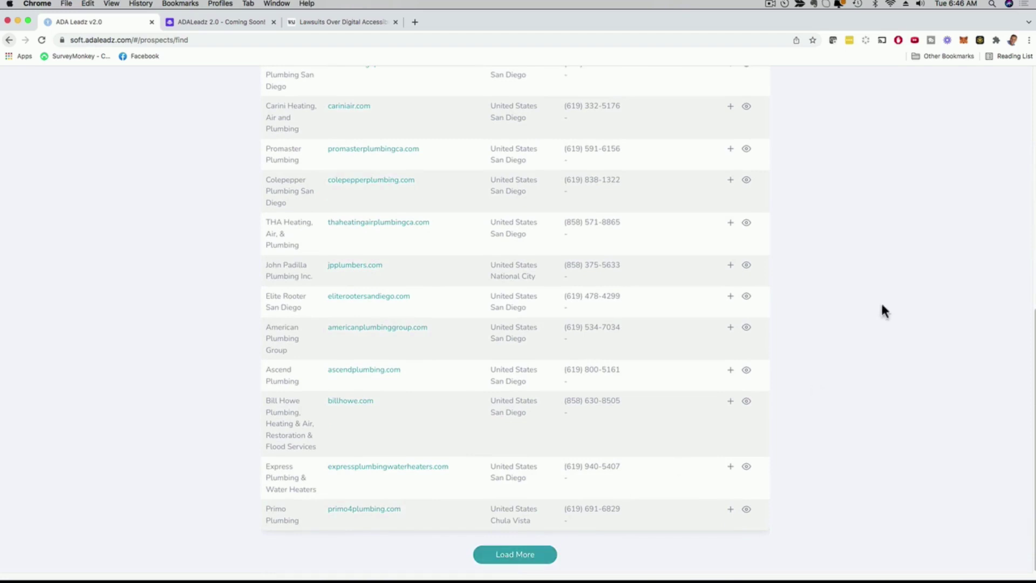
{"action": "scroll", "coordinate": [881, 292], "scroll_direction": "up", "scroll_amount": 15}
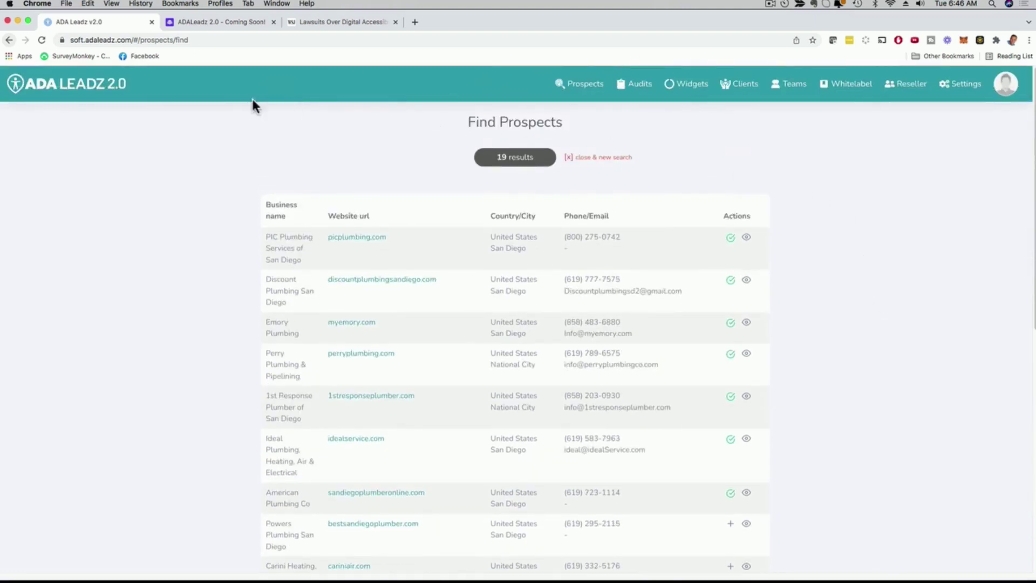
{"action": "left_click", "coordinate": [61, 92]}
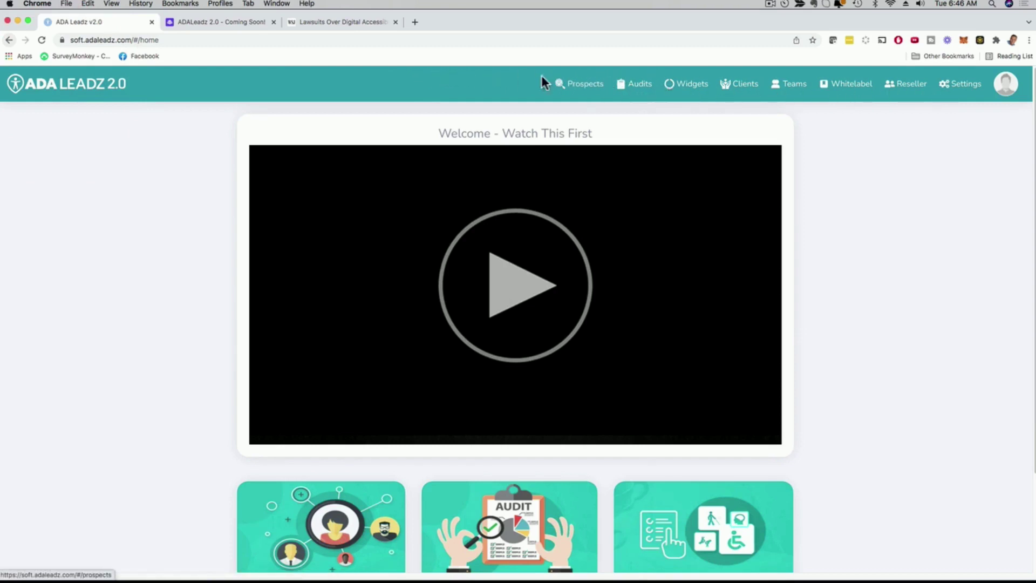
{"action": "left_click", "coordinate": [594, 90]}
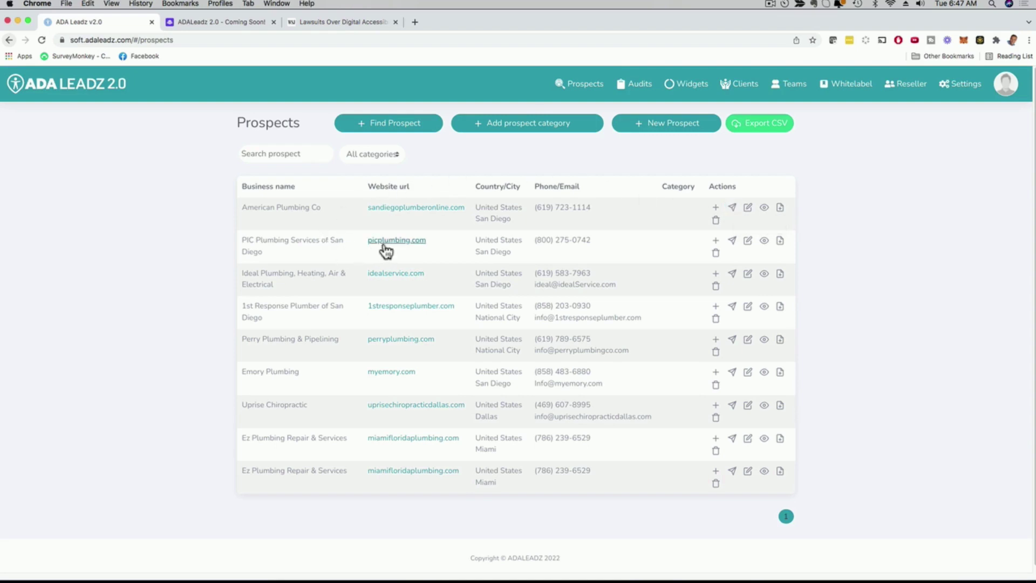
{"action": "left_click", "coordinate": [732, 240]}
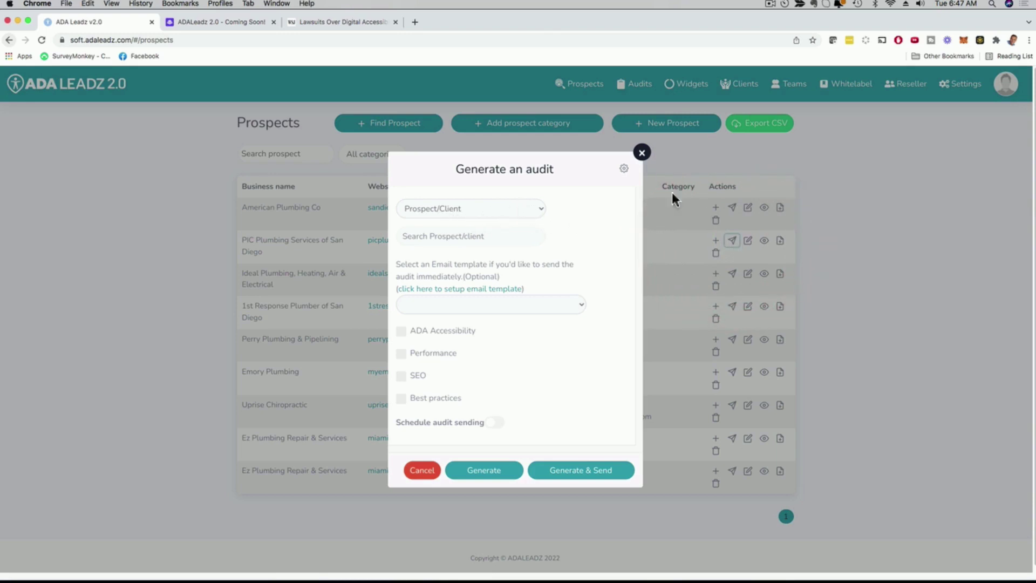
{"action": "left_click", "coordinate": [402, 332]}
{"action": "left_click", "coordinate": [484, 479]}
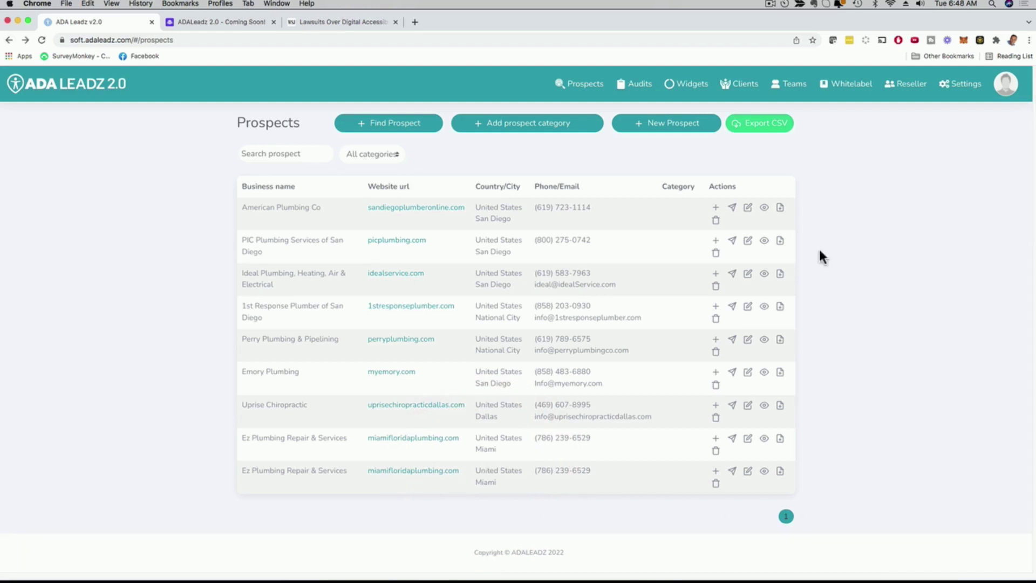
- Open the generated accessibility audit report for PIC Plumbing Services of San Diego from the audits list
{"action": "left_click", "coordinate": [640, 87]}
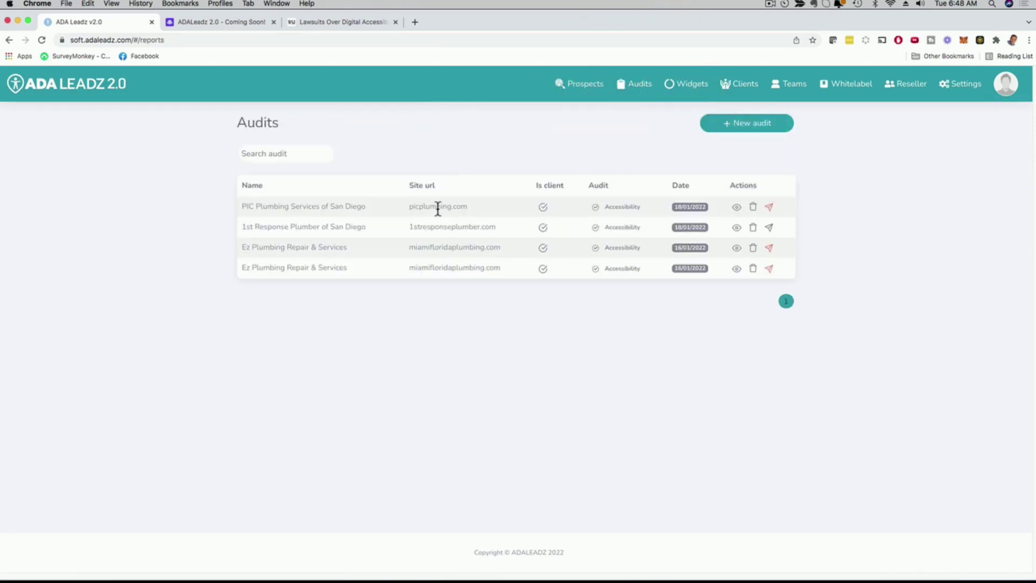
{"action": "left_click", "coordinate": [737, 207]}
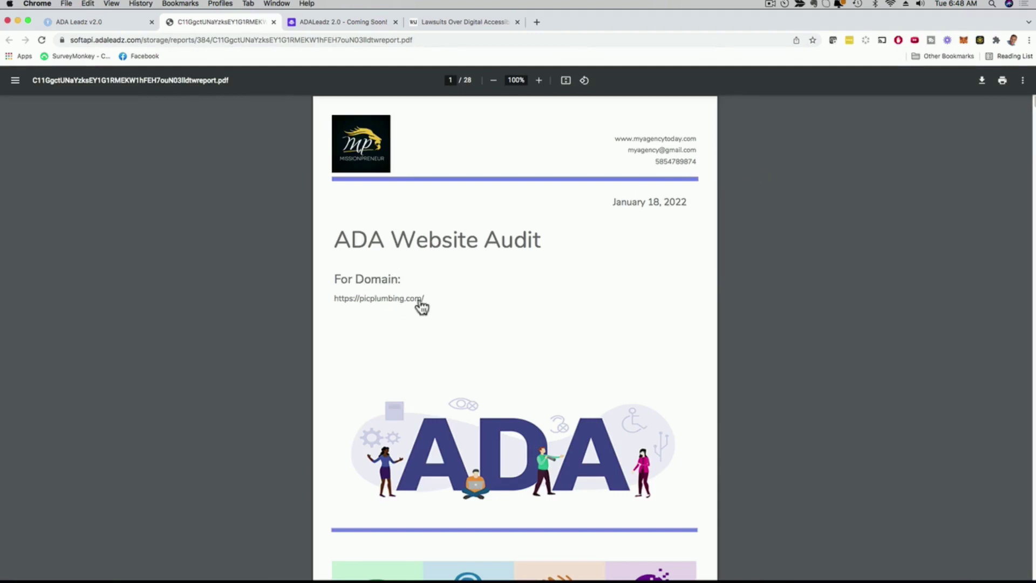
{"action": "left_click_drag", "start_coordinate": [617, 202], "coordinate": [676, 205]}
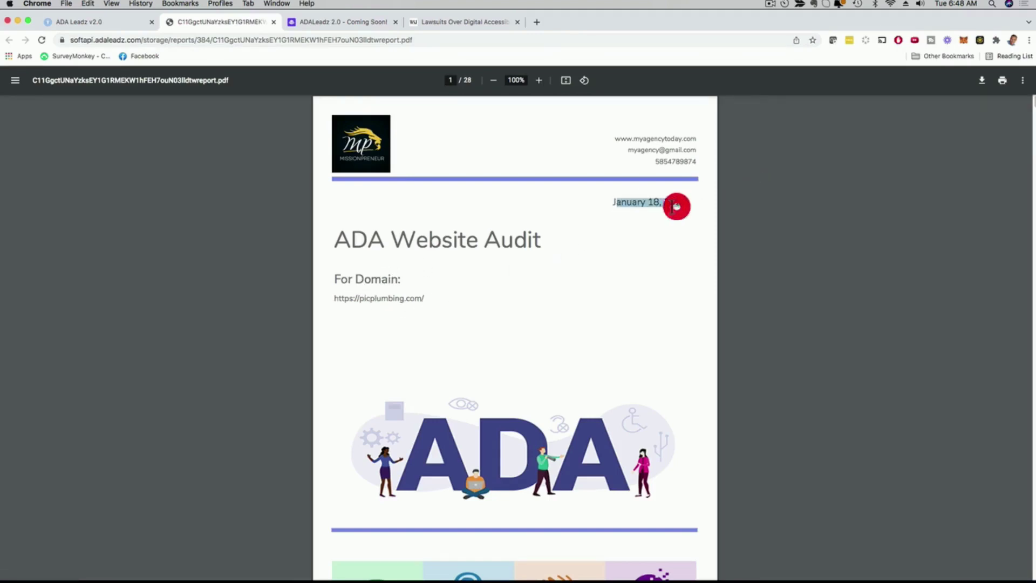
{"action": "left_click", "coordinate": [675, 205]}
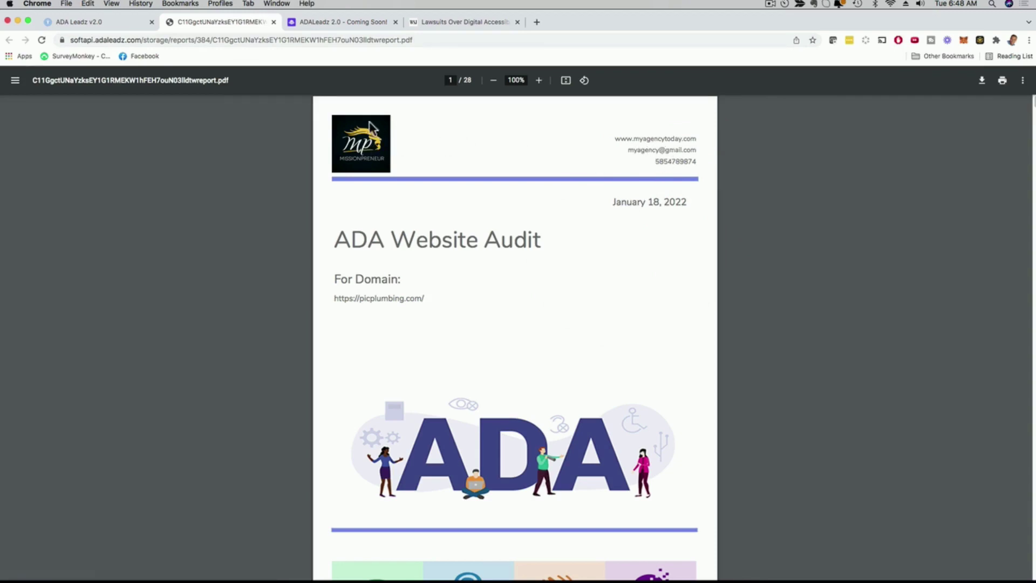
- Read the report's introductory pages on ADA and WCAG compliance, lawsuit statistics, news coverage and the main website accessibility issues
{"action": "scroll", "coordinate": [807, 271], "scroll_direction": "down", "scroll_amount": 8}
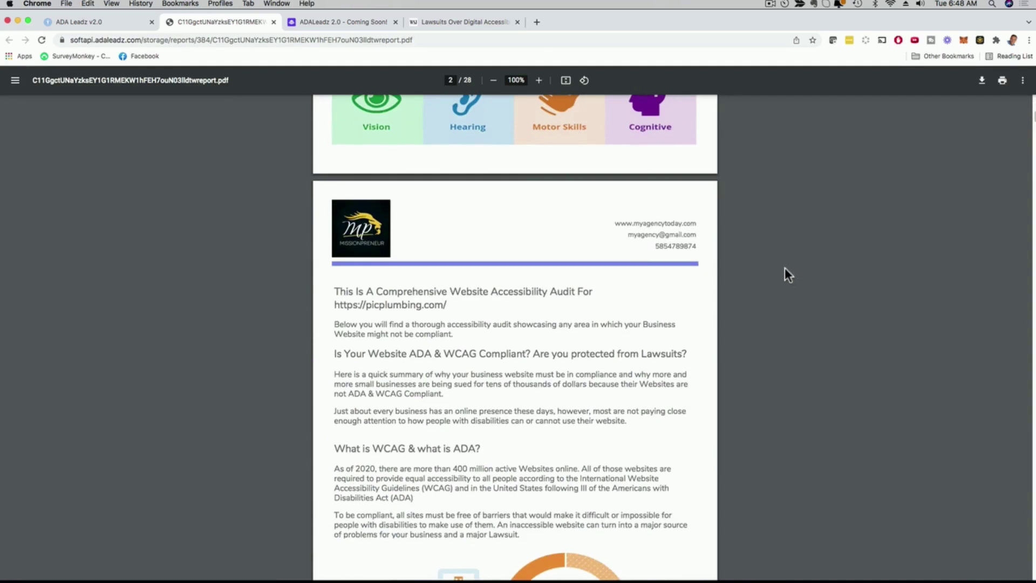
{"action": "scroll", "coordinate": [786, 267], "scroll_direction": "down", "scroll_amount": 3}
{"action": "scroll", "coordinate": [745, 263], "scroll_direction": "up", "scroll_amount": 1}
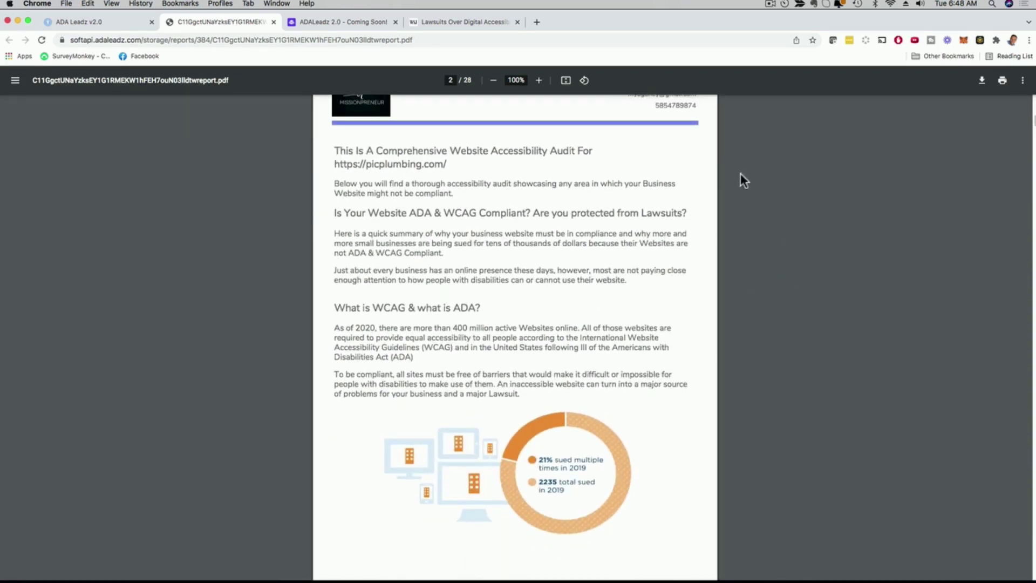
{"action": "scroll", "coordinate": [753, 194], "scroll_direction": "down", "scroll_amount": 5}
{"action": "scroll", "coordinate": [618, 285], "scroll_direction": "down", "scroll_amount": 6}
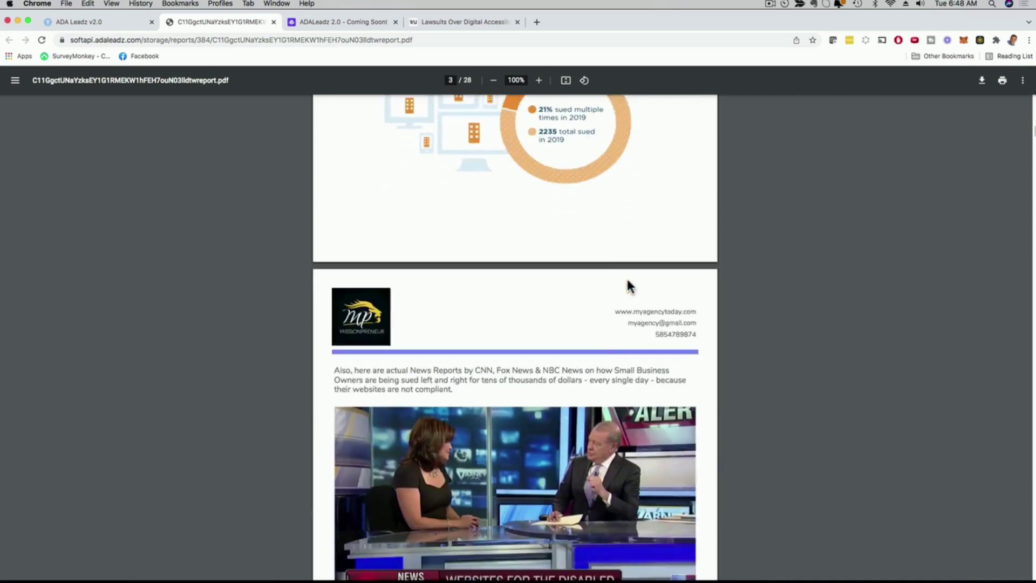
{"action": "scroll", "coordinate": [576, 216], "scroll_direction": "up", "scroll_amount": 1}
{"action": "scroll", "coordinate": [576, 210], "scroll_direction": "down", "scroll_amount": 3}
{"action": "scroll", "coordinate": [576, 211], "scroll_direction": "down", "scroll_amount": 1}
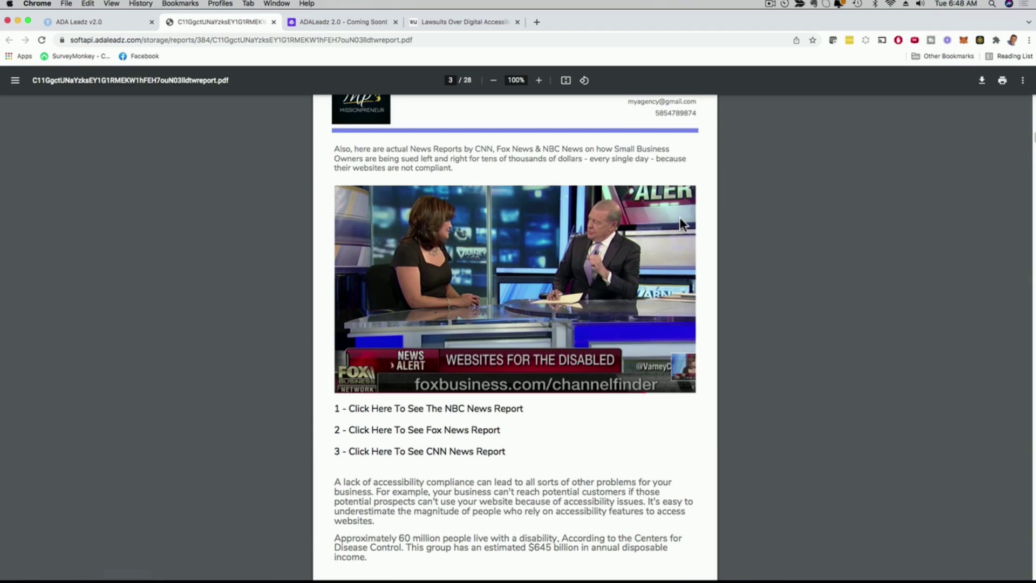
{"action": "scroll", "coordinate": [758, 289], "scroll_direction": "down", "scroll_amount": 10}
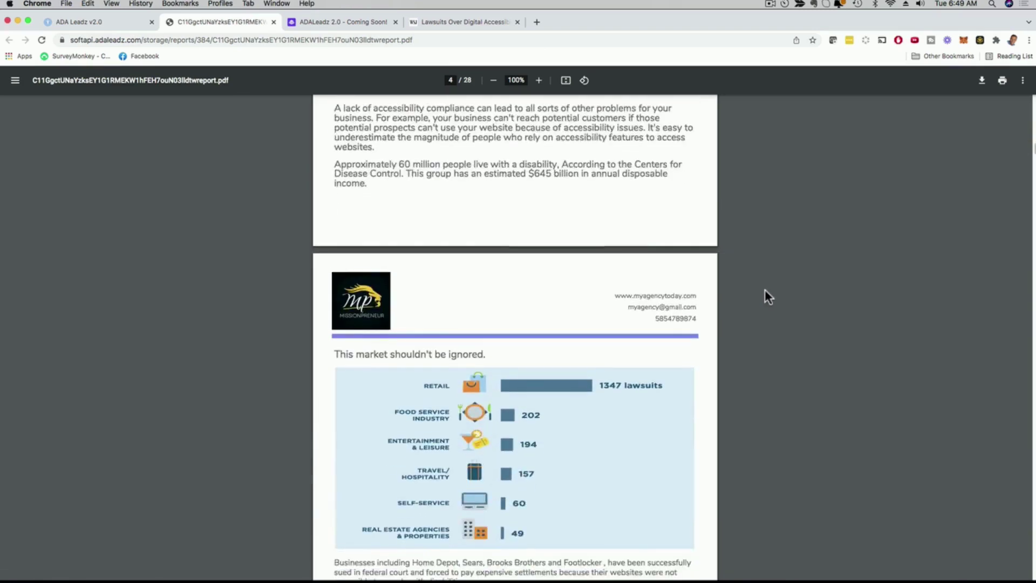
{"action": "scroll", "coordinate": [763, 289], "scroll_direction": "down", "scroll_amount": 8}
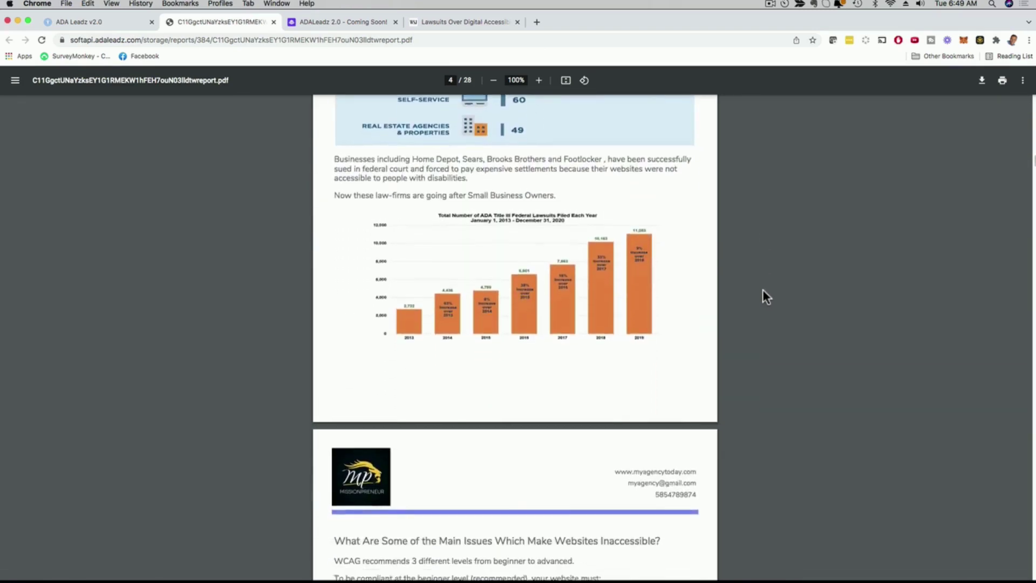
{"action": "scroll", "coordinate": [762, 290], "scroll_direction": "down", "scroll_amount": 3}
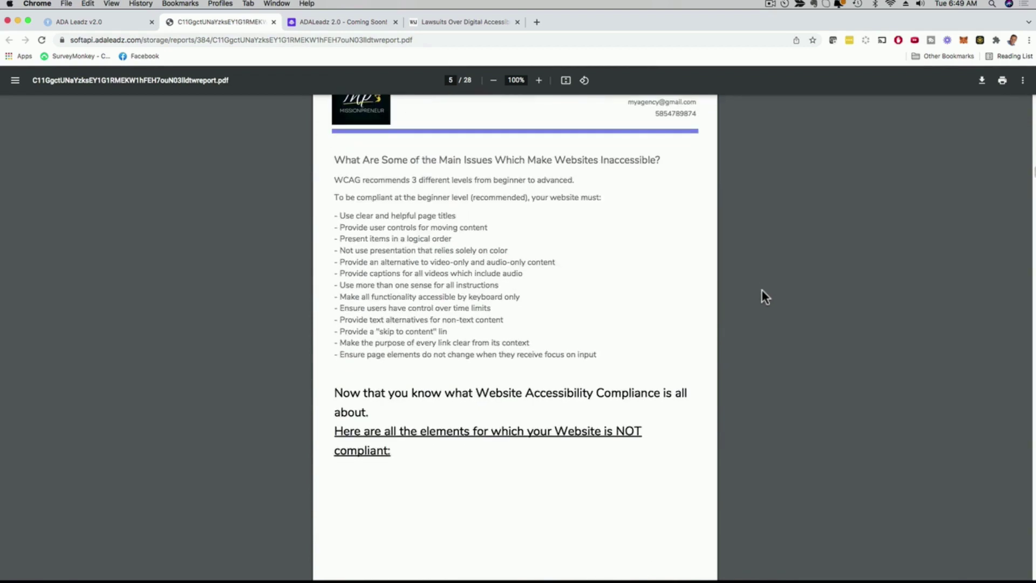
{"action": "scroll", "coordinate": [751, 283], "scroll_direction": "down", "scroll_amount": 4}
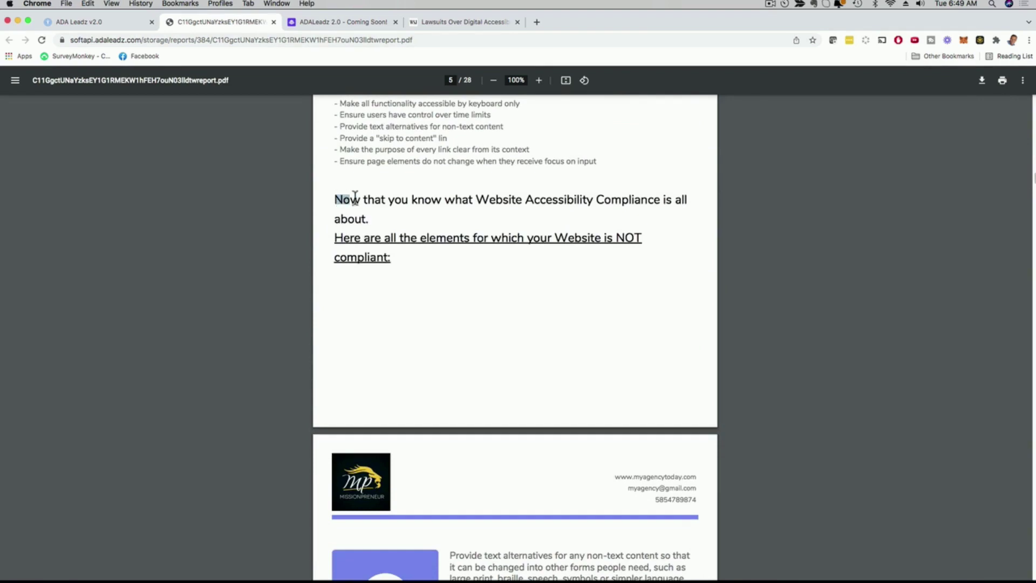
{"action": "left_click_drag", "start_coordinate": [355, 197], "coordinate": [655, 200]}
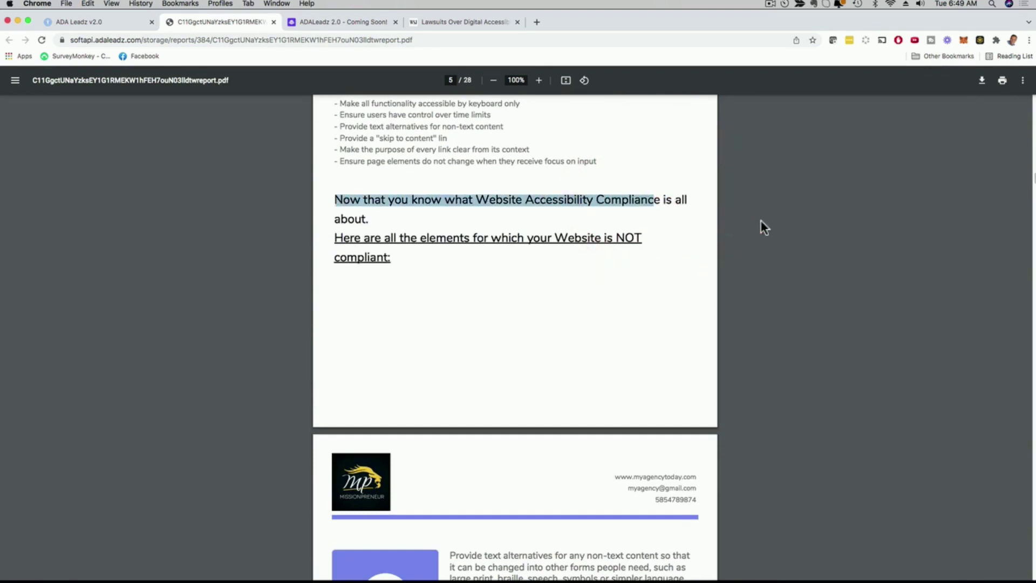
- Examine the non-compliant elements in the report, including the non-text content and color contrast issues under Guideline 1
{"action": "scroll", "coordinate": [740, 267], "scroll_direction": "down", "scroll_amount": 5}
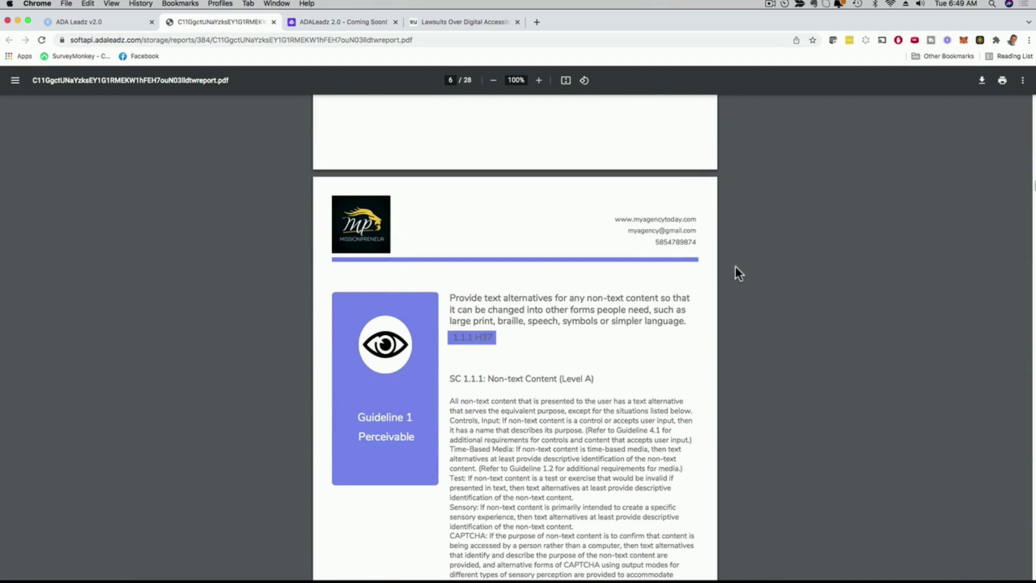
{"action": "scroll", "coordinate": [638, 296], "scroll_direction": "down", "scroll_amount": 2}
{"action": "scroll", "coordinate": [505, 272], "scroll_direction": "down", "scroll_amount": 7}
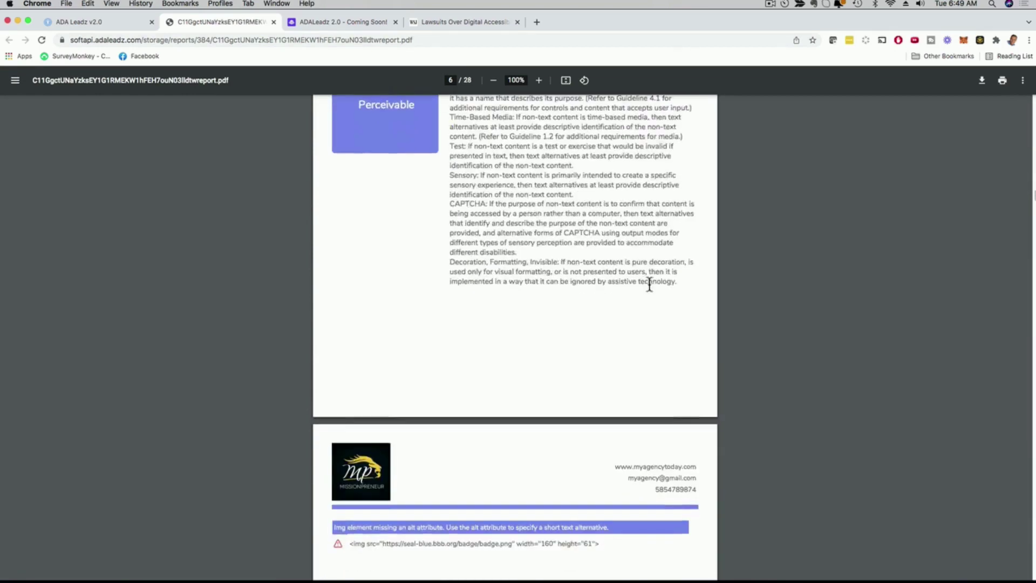
{"action": "scroll", "coordinate": [515, 335], "scroll_direction": "down", "scroll_amount": 20}
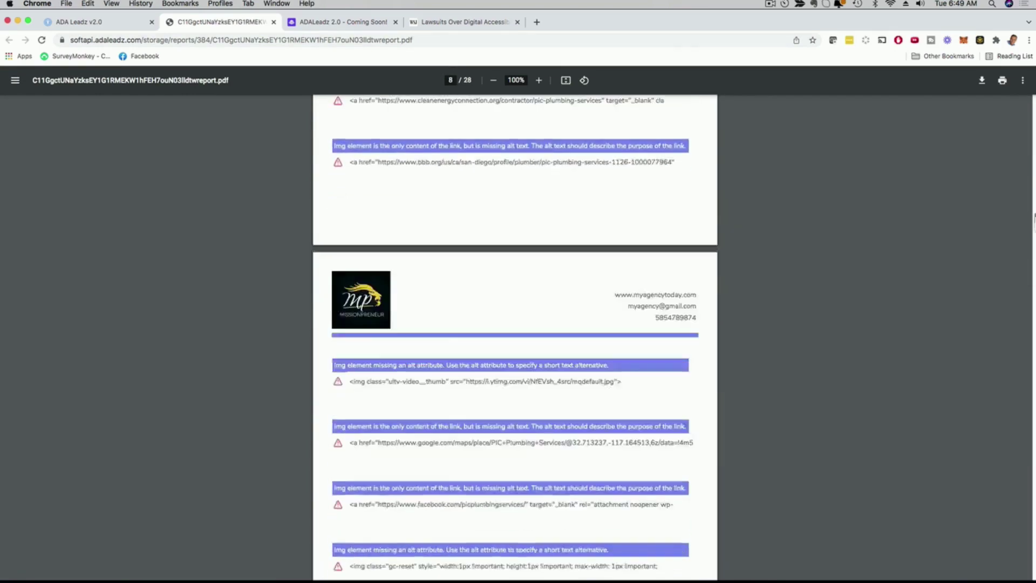
{"action": "left_click_drag", "start_coordinate": [1034, 245], "coordinate": [1032, 331]}
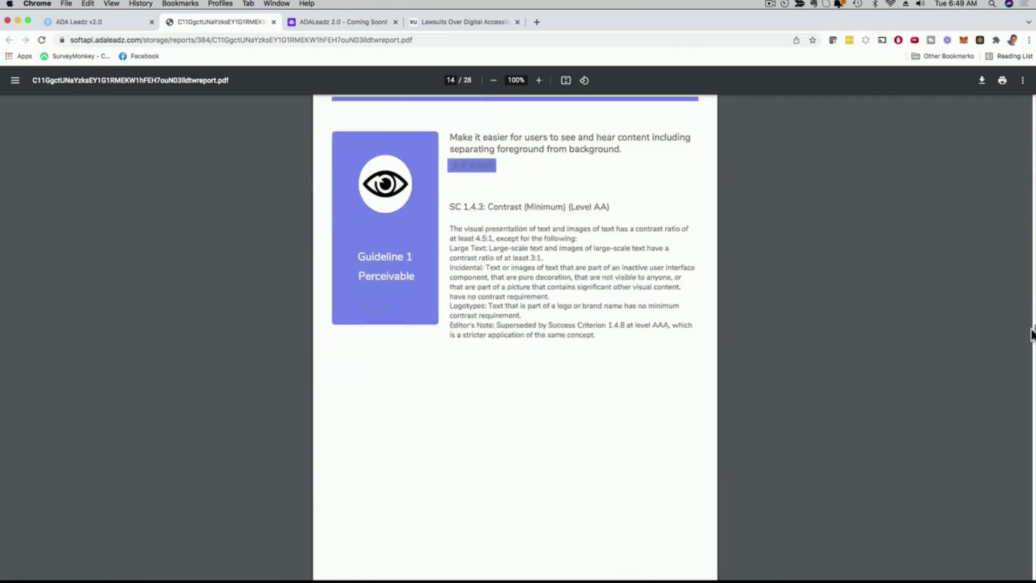
{"action": "scroll", "coordinate": [522, 234], "scroll_direction": "up", "scroll_amount": 2}
{"action": "scroll", "coordinate": [601, 257], "scroll_direction": "down", "scroll_amount": 11}
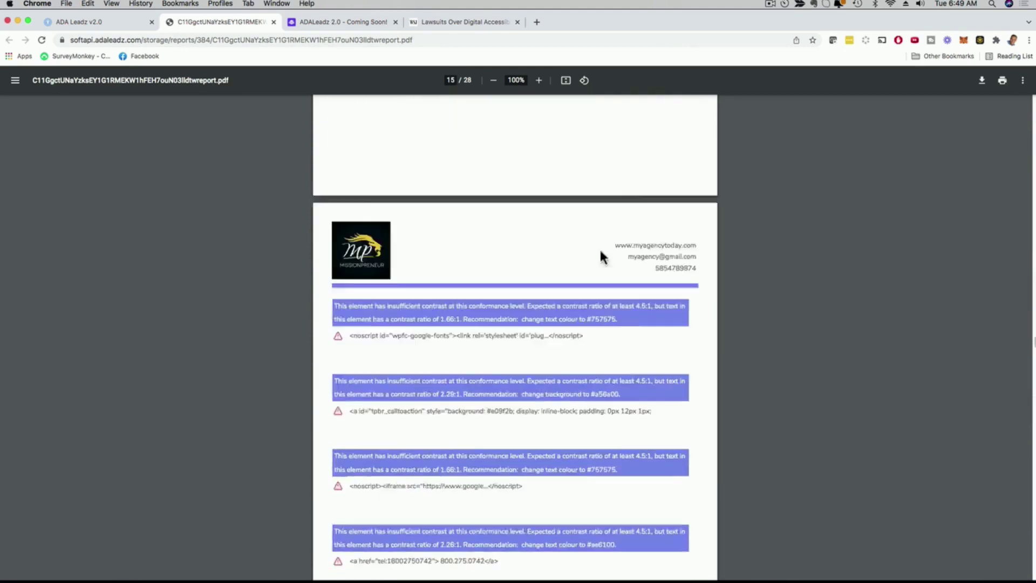
{"action": "scroll", "coordinate": [804, 250], "scroll_direction": "down", "scroll_amount": 18}
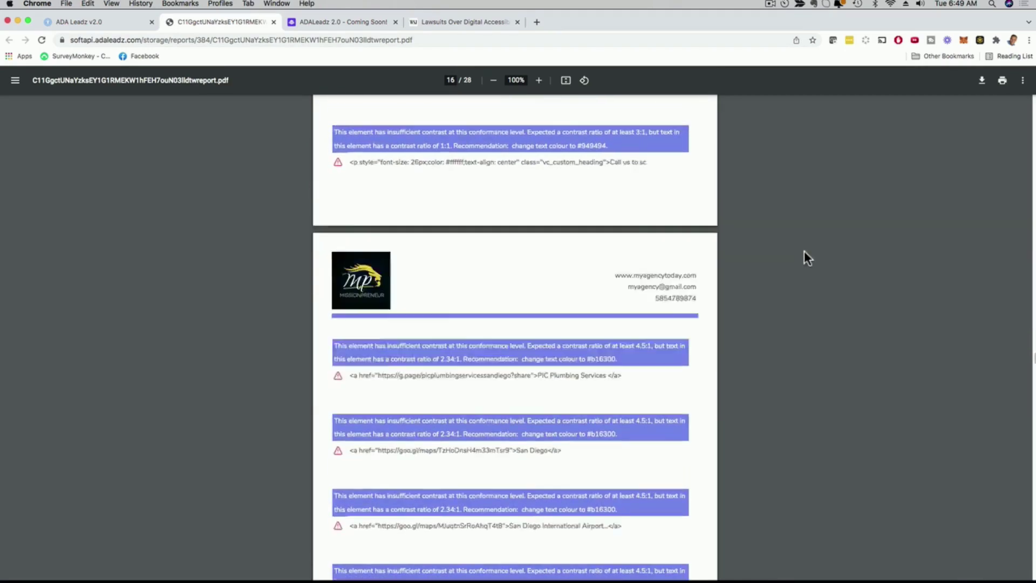
{"action": "scroll", "coordinate": [805, 251], "scroll_direction": "down", "scroll_amount": 8}
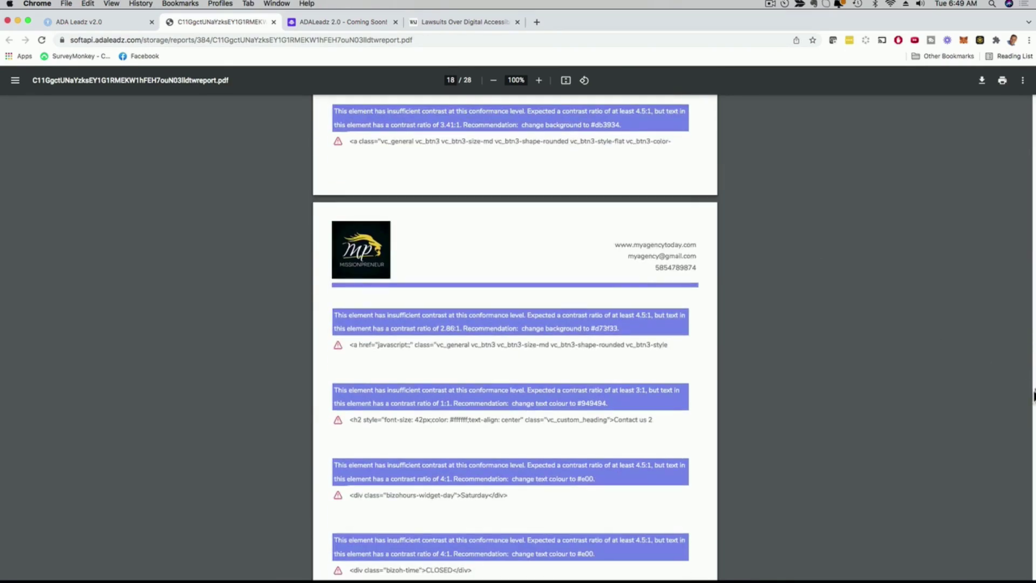
{"action": "left_click_drag", "start_coordinate": [1033, 395], "coordinate": [944, 441]}
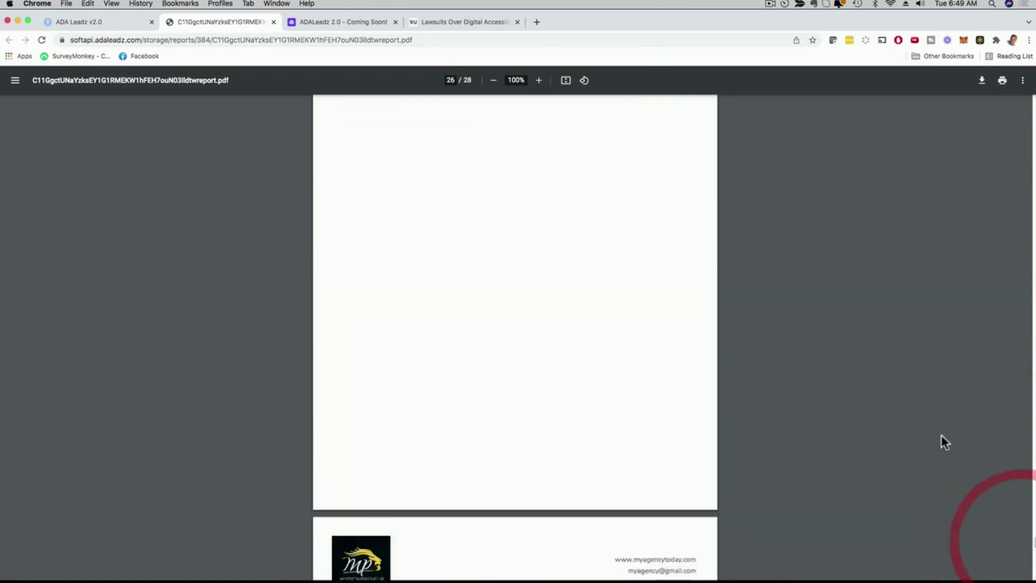
- Review the report's closing pages with the consultation offer, agency logo and agency contact details
{"action": "scroll", "coordinate": [941, 435], "scroll_direction": "down", "scroll_amount": 10}
{"action": "scroll", "coordinate": [936, 426], "scroll_direction": "up", "scroll_amount": 15}
{"action": "scroll", "coordinate": [912, 416], "scroll_direction": "down", "scroll_amount": 8}
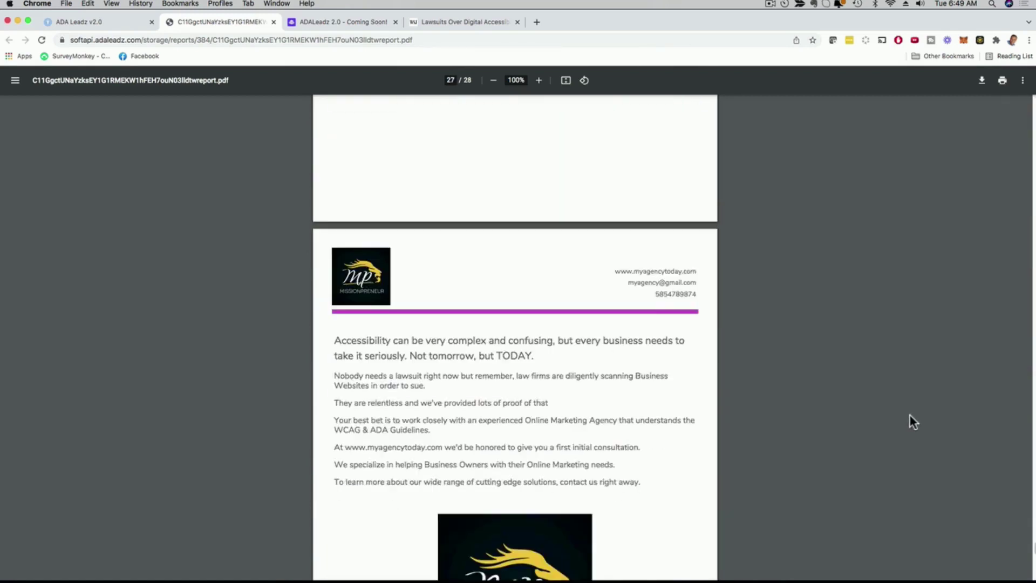
{"action": "scroll", "coordinate": [909, 416], "scroll_direction": "down", "scroll_amount": 5}
{"action": "scroll", "coordinate": [669, 275], "scroll_direction": "up", "scroll_amount": 2}
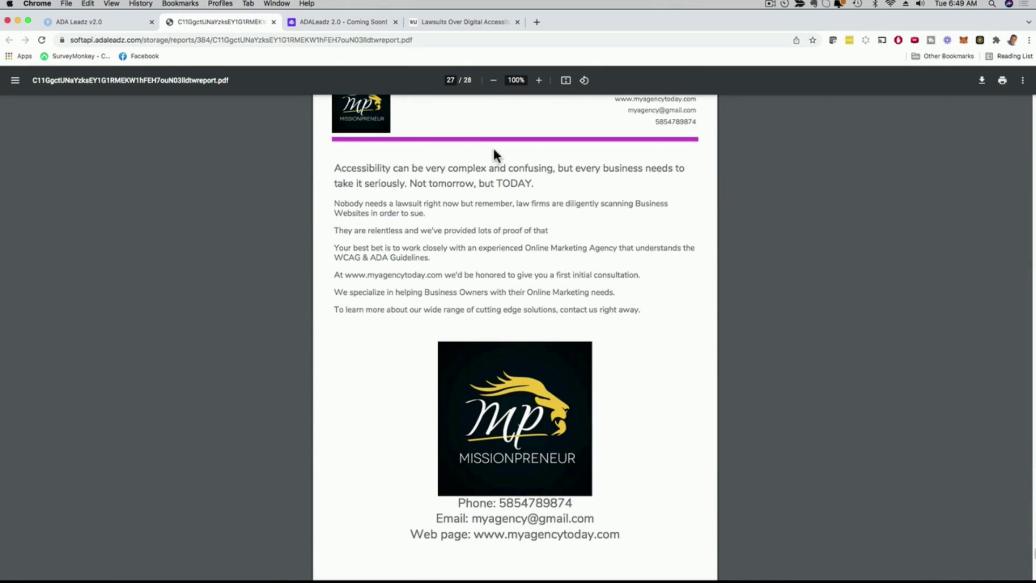
{"action": "scroll", "coordinate": [713, 232], "scroll_direction": "down", "scroll_amount": 4}
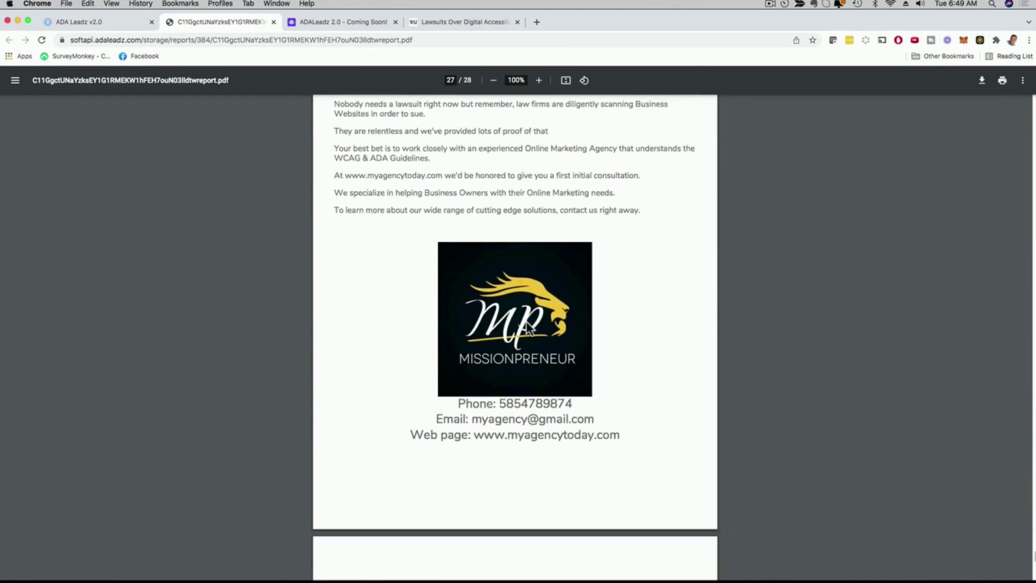
{"action": "left_click", "coordinate": [657, 313]}
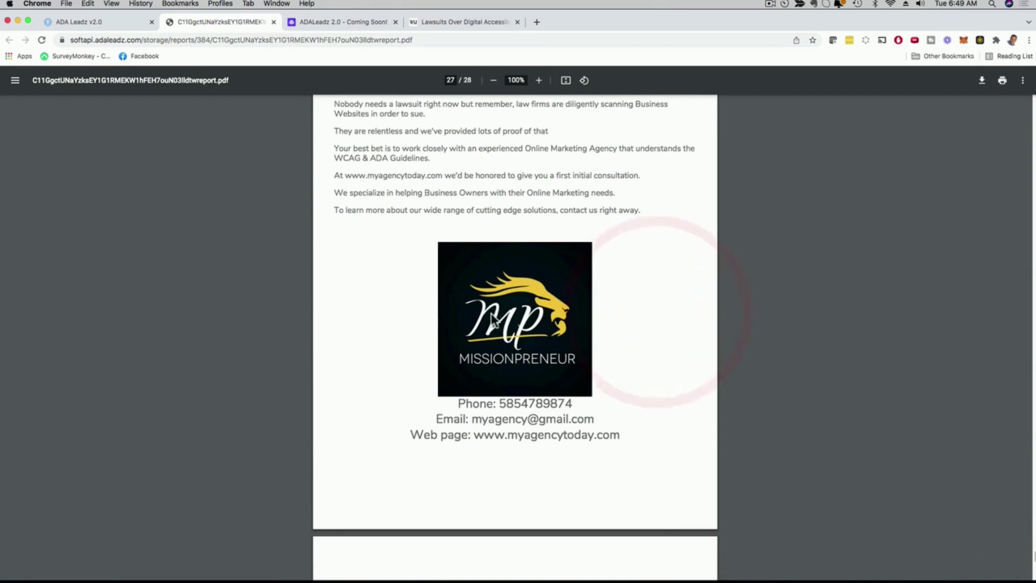
{"action": "left_click_drag", "start_coordinate": [459, 404], "coordinate": [577, 407]}
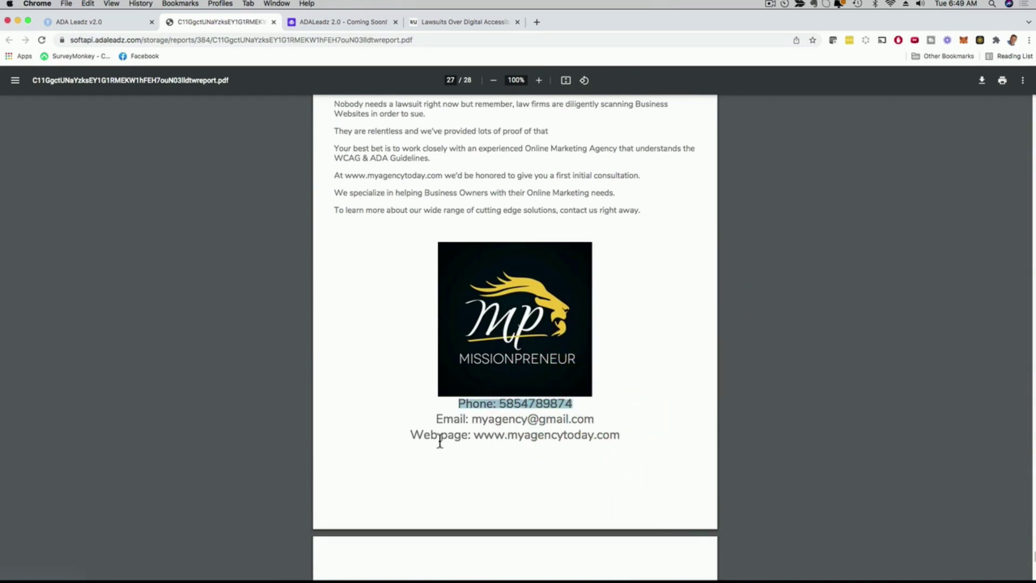
{"action": "scroll", "coordinate": [783, 328], "scroll_direction": "down", "scroll_amount": 10}
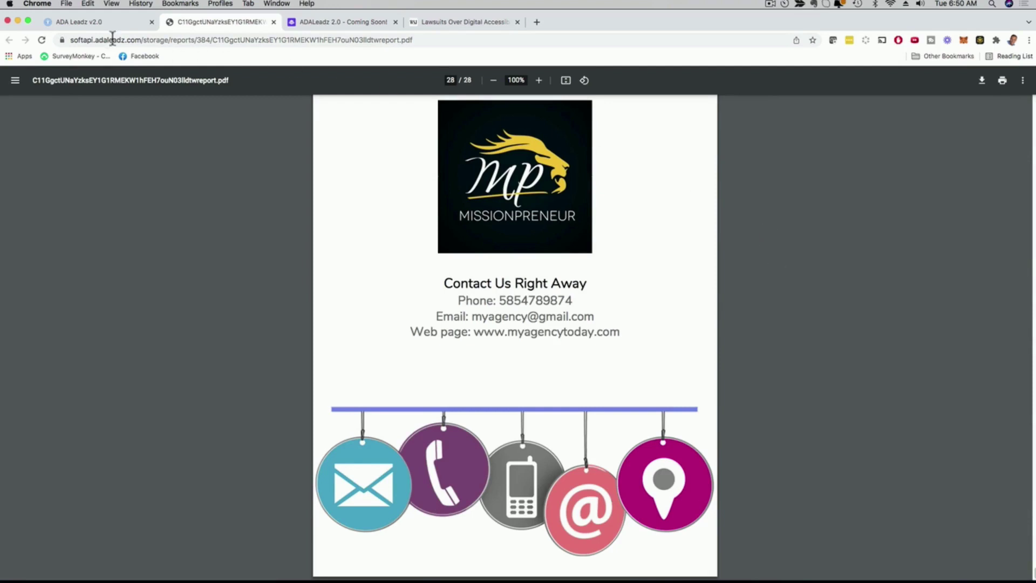
- Return to ADA Leadz and open the list of websites that have an accessibility widget
{"action": "left_click", "coordinate": [70, 22]}
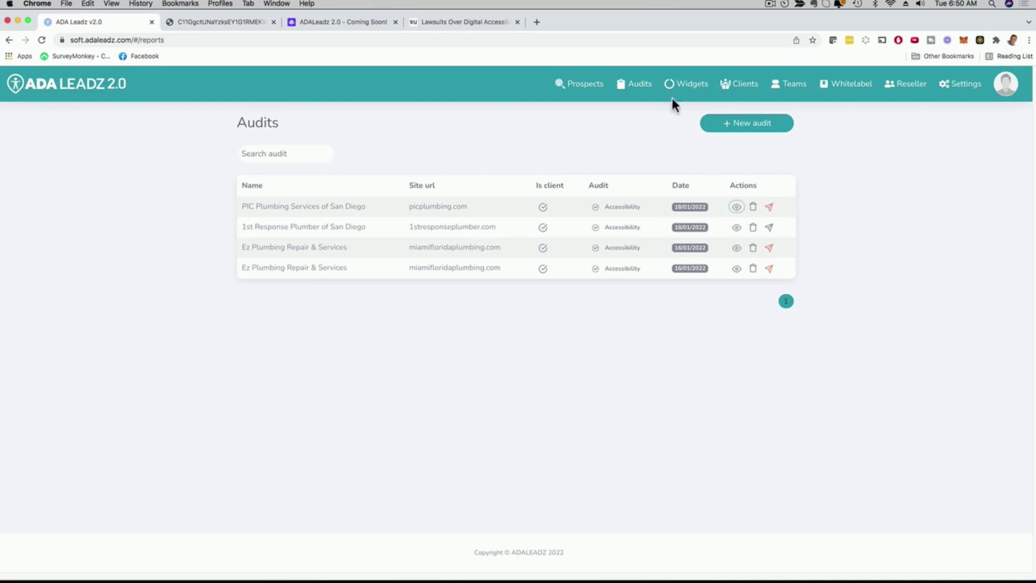
{"action": "left_click", "coordinate": [687, 87]}
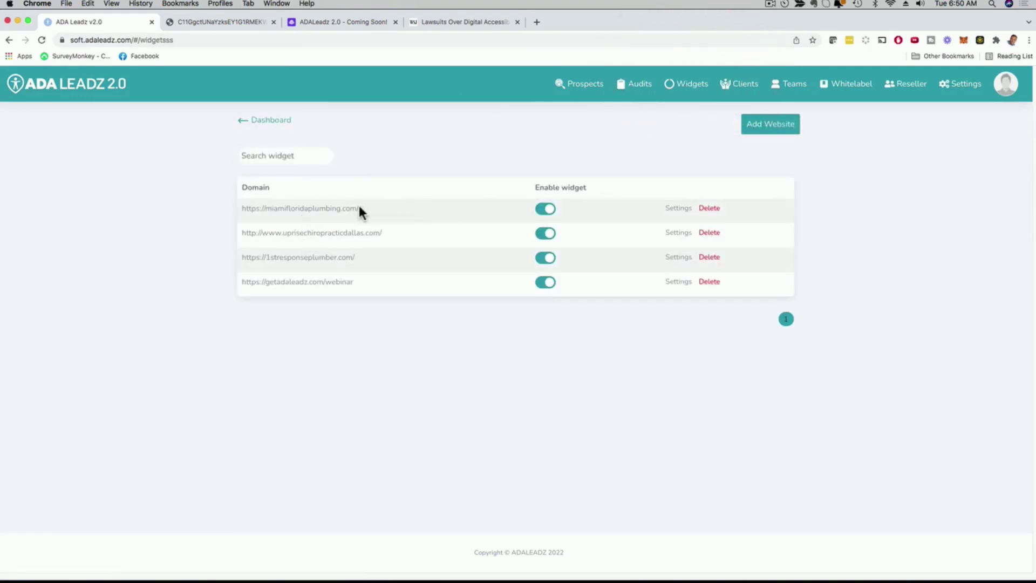
- Switch to the ADALeadz 2.0 webinar page and open its accessibility widget
{"action": "left_click", "coordinate": [331, 25]}
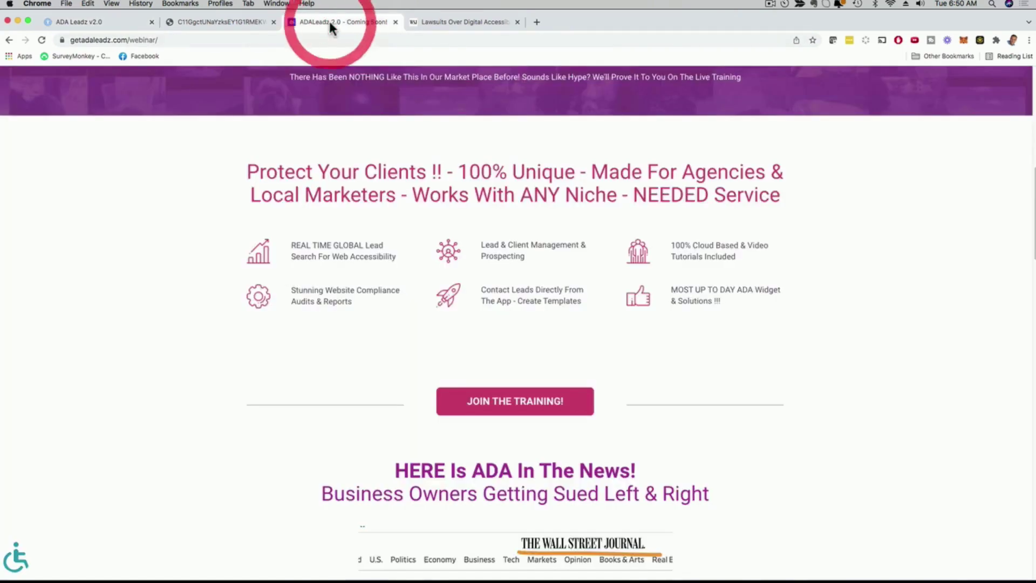
{"action": "left_click", "coordinate": [91, 416]}
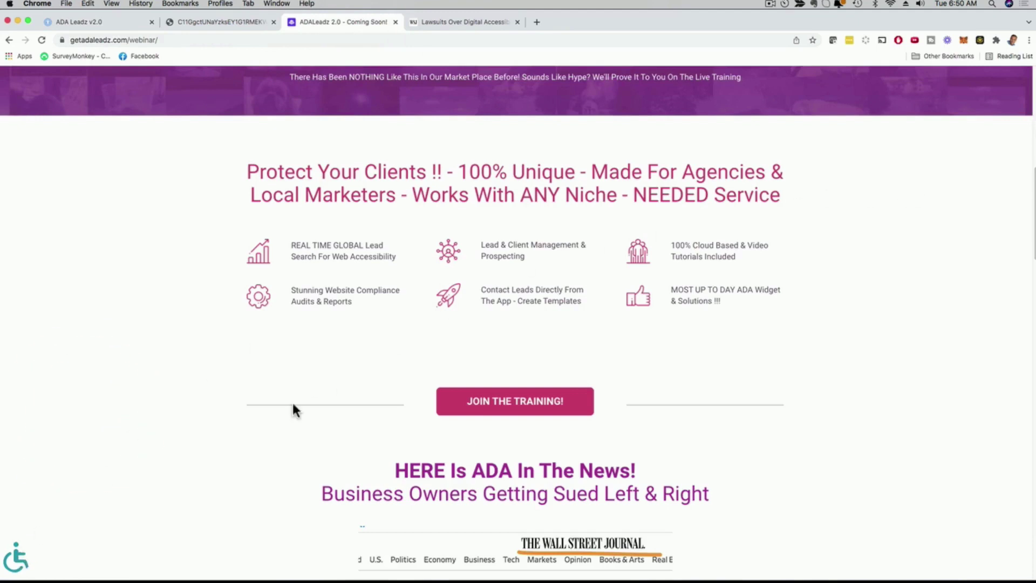
{"action": "left_click", "coordinate": [19, 562]}
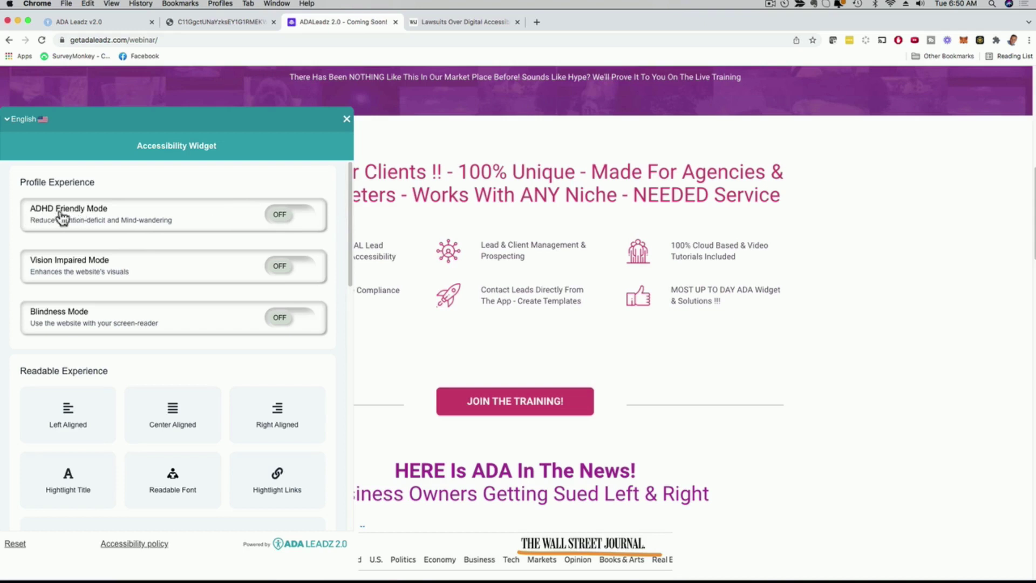
- Increase the page's font size to +10% in the accessibility widget's Readable Experience settings
{"action": "scroll", "coordinate": [59, 220], "scroll_direction": "down", "scroll_amount": 2}
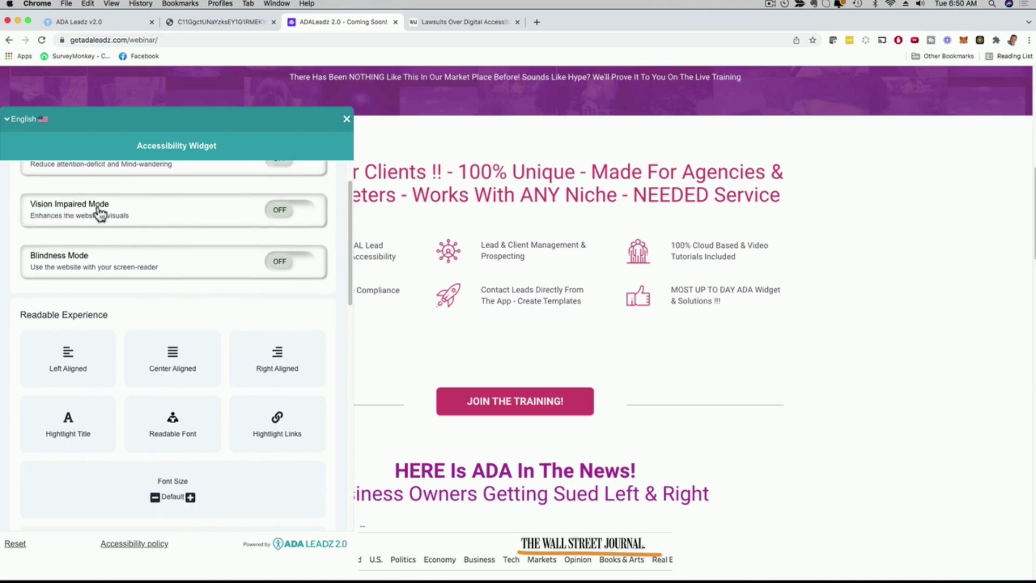
{"action": "scroll", "coordinate": [101, 215], "scroll_direction": "down", "scroll_amount": 3}
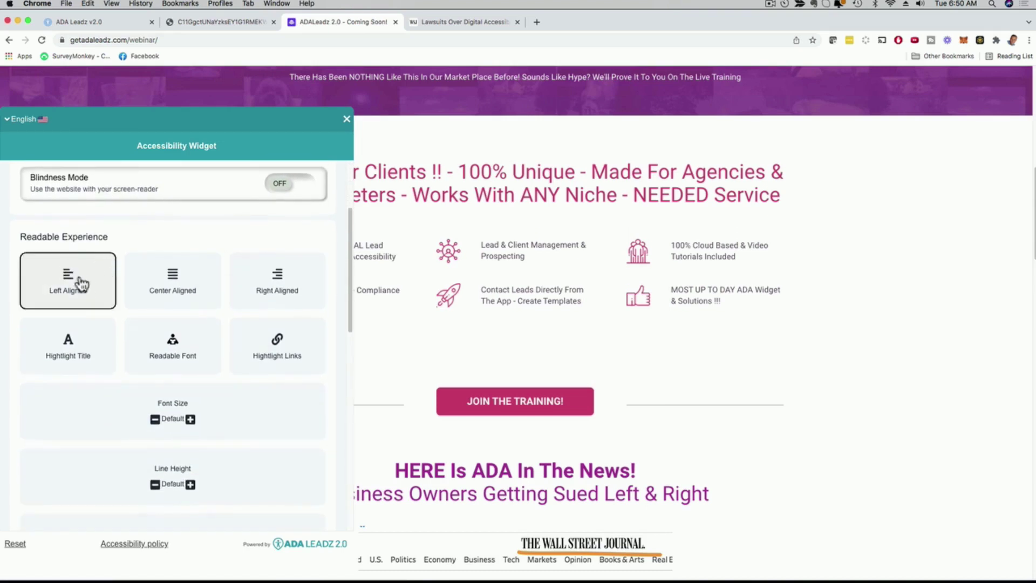
{"action": "scroll", "coordinate": [275, 299], "scroll_direction": "down", "scroll_amount": 2}
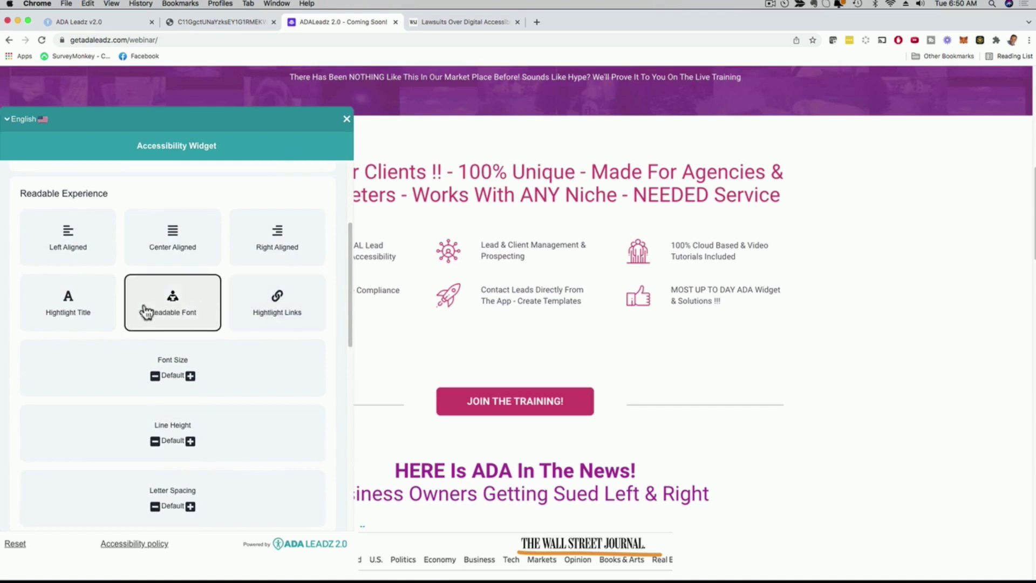
{"action": "scroll", "coordinate": [69, 312], "scroll_direction": "down", "scroll_amount": 4}
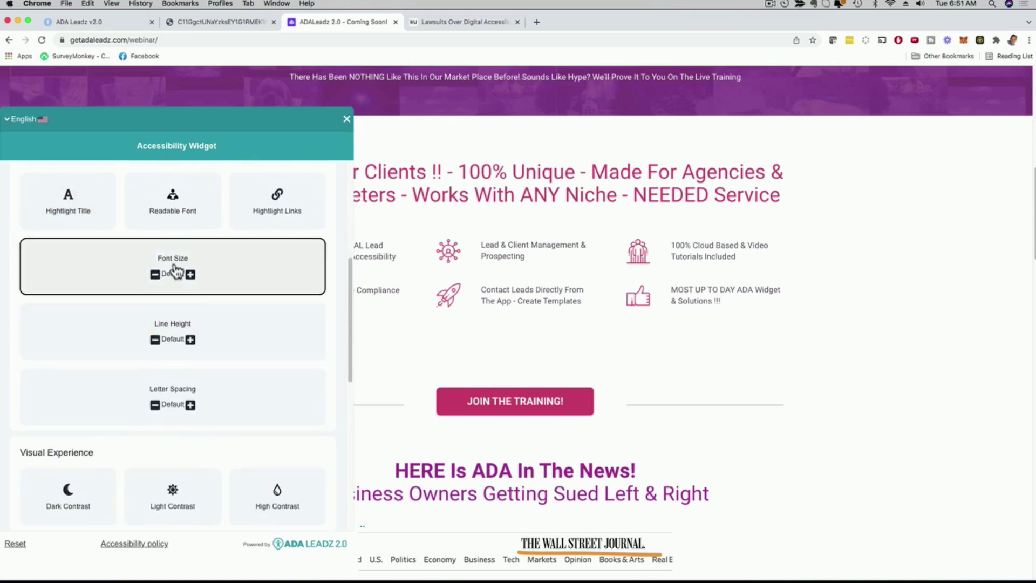
{"action": "left_click", "coordinate": [189, 275]}
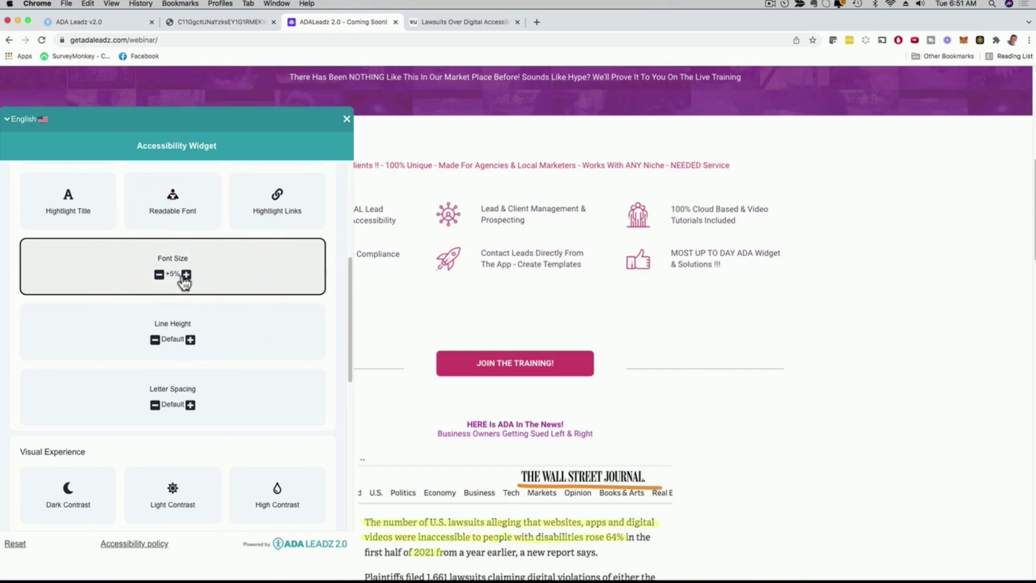
{"action": "left_click", "coordinate": [186, 275]}
- Try the Dark Contrast and Light Contrast modes and apply High Contrast in the accessibility widget's Visual Experience settings
{"action": "scroll", "coordinate": [203, 294], "scroll_direction": "down", "scroll_amount": 5}
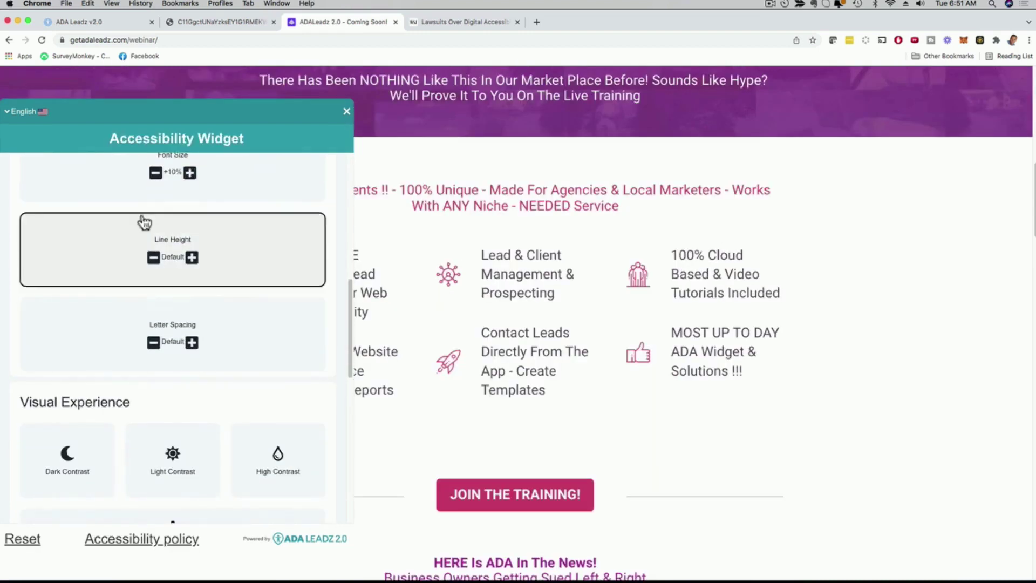
{"action": "scroll", "coordinate": [195, 296], "scroll_direction": "down", "scroll_amount": 5}
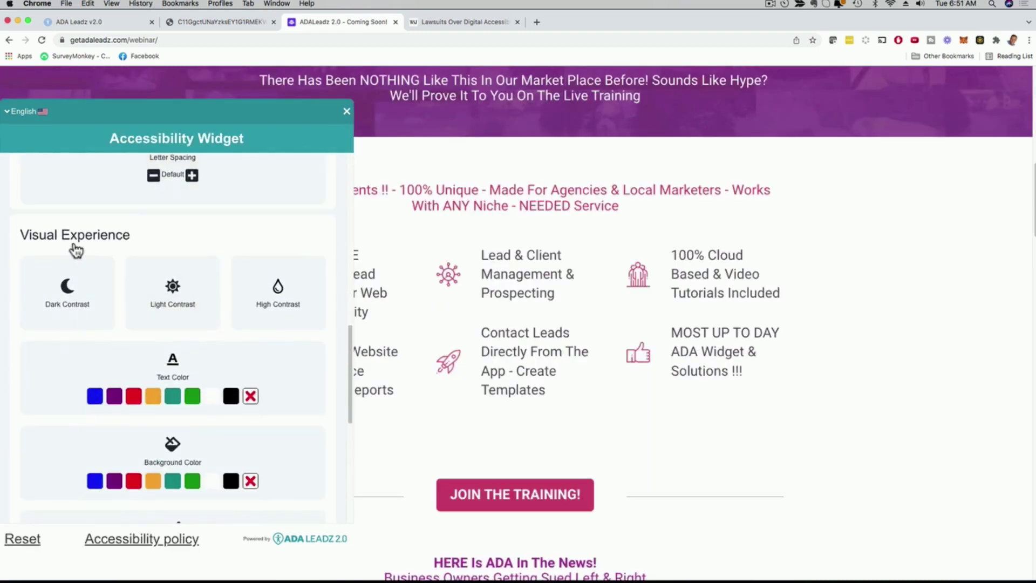
{"action": "left_click", "coordinate": [84, 296]}
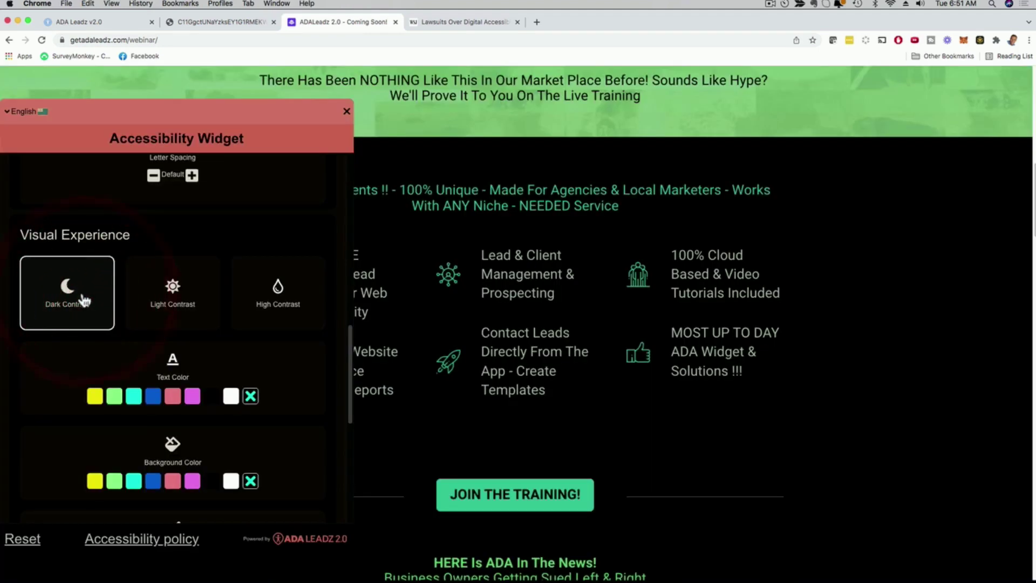
{"action": "left_click", "coordinate": [173, 300]}
{"action": "left_click", "coordinate": [278, 299]}
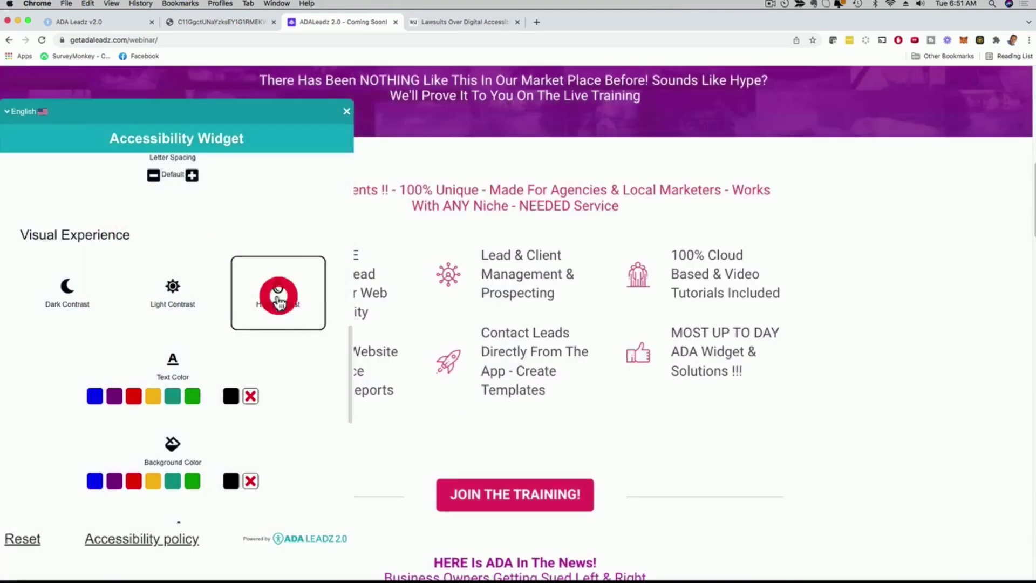
{"action": "left_click", "coordinate": [164, 294]}
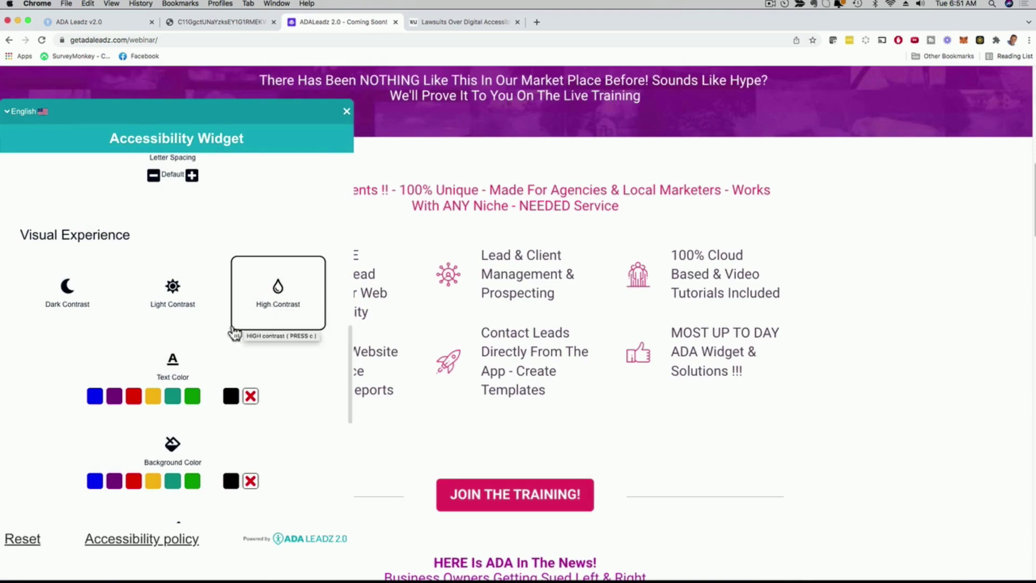
- Review the widget's text, background and title color, saturation and Easy Orientation options, and close the widget
{"action": "scroll", "coordinate": [114, 343], "scroll_direction": "down", "scroll_amount": 1}
{"action": "scroll", "coordinate": [112, 344], "scroll_direction": "down", "scroll_amount": 3}
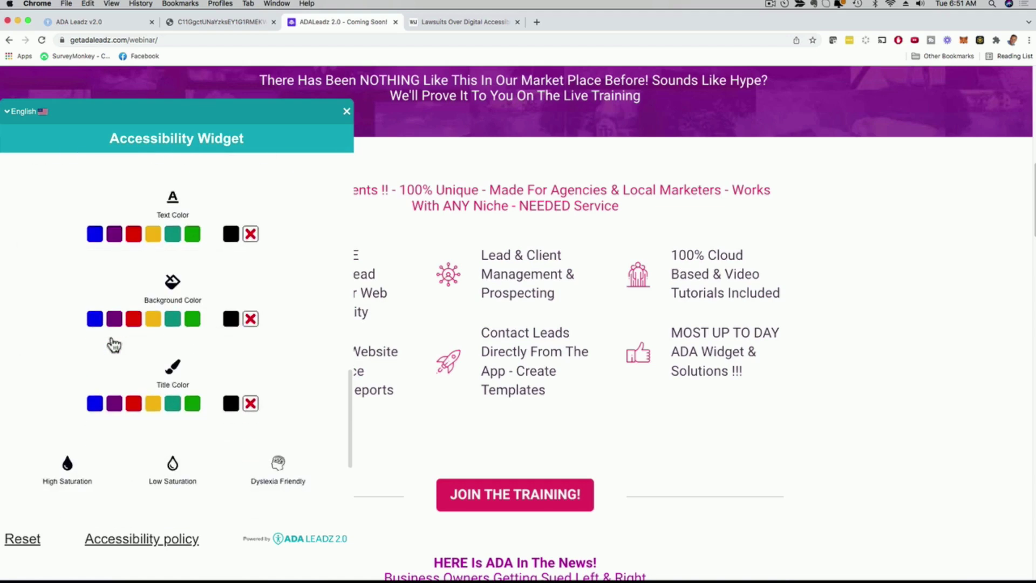
{"action": "scroll", "coordinate": [111, 268], "scroll_direction": "down", "scroll_amount": 1}
{"action": "scroll", "coordinate": [112, 299], "scroll_direction": "down", "scroll_amount": 2}
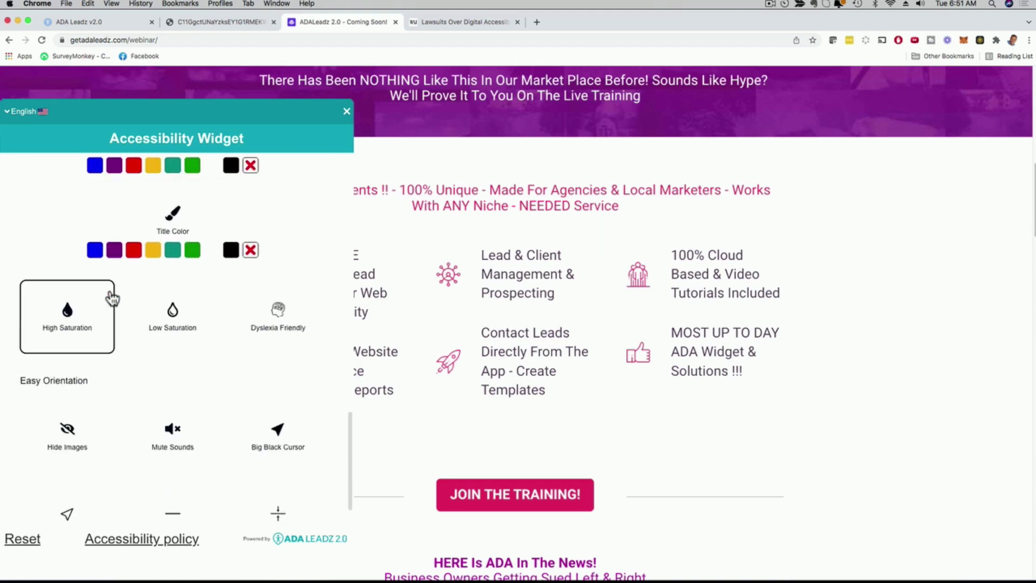
{"action": "scroll", "coordinate": [113, 297], "scroll_direction": "down", "scroll_amount": 1}
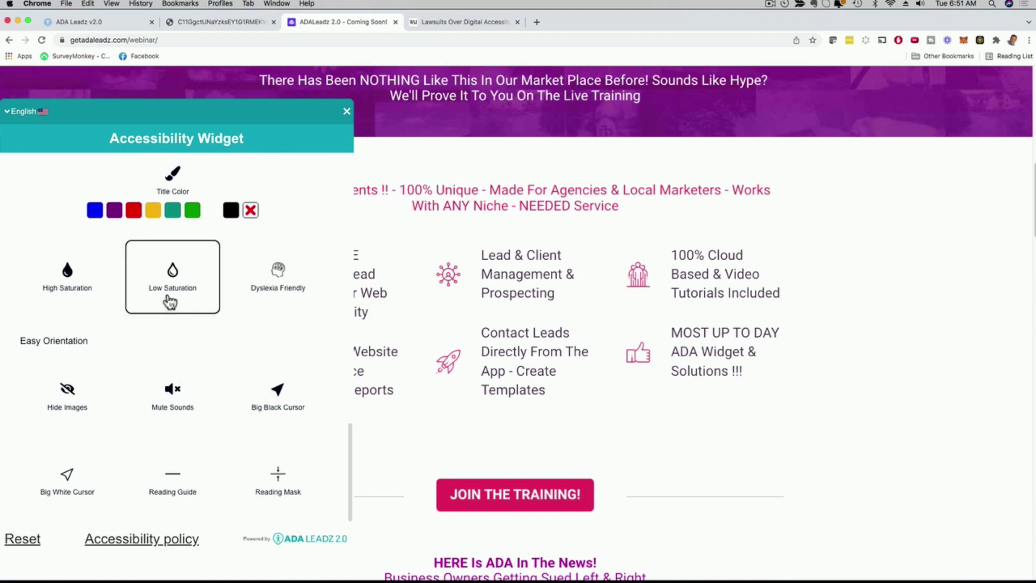
{"action": "scroll", "coordinate": [135, 355], "scroll_direction": "up", "scroll_amount": 10}
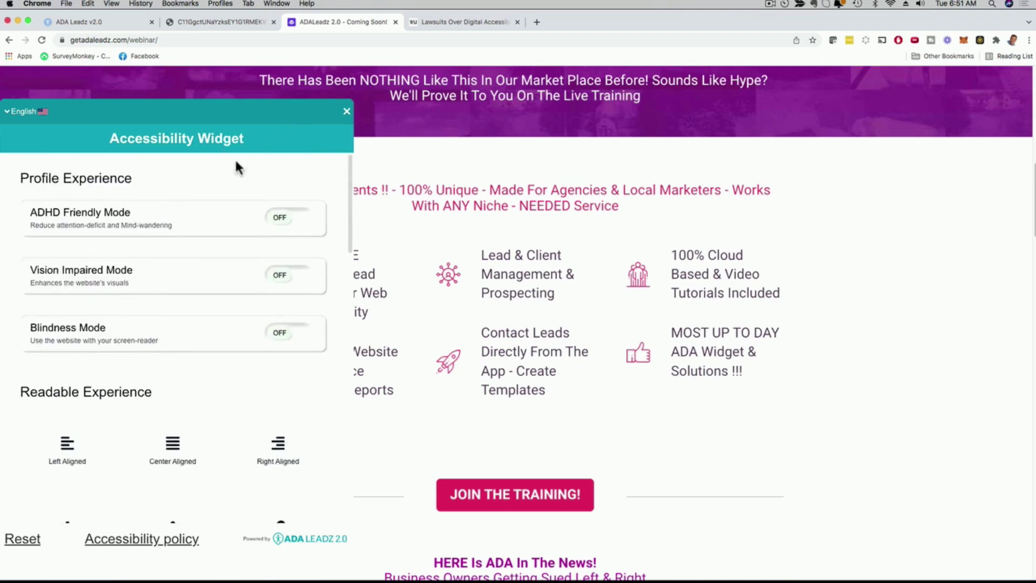
{"action": "left_click", "coordinate": [347, 111]}
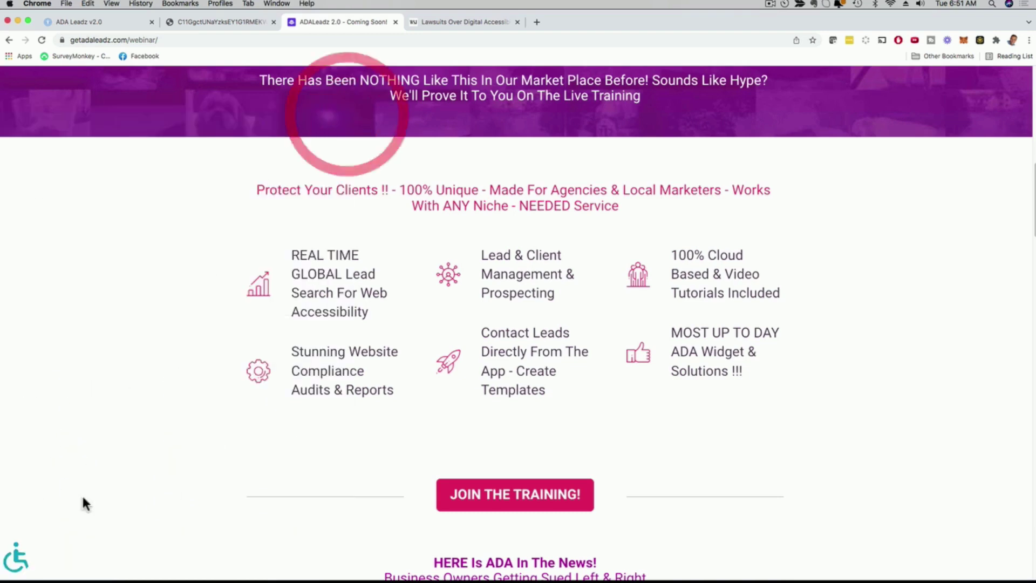
{"action": "left_click", "coordinate": [16, 559]}
{"action": "left_click", "coordinate": [347, 113]}
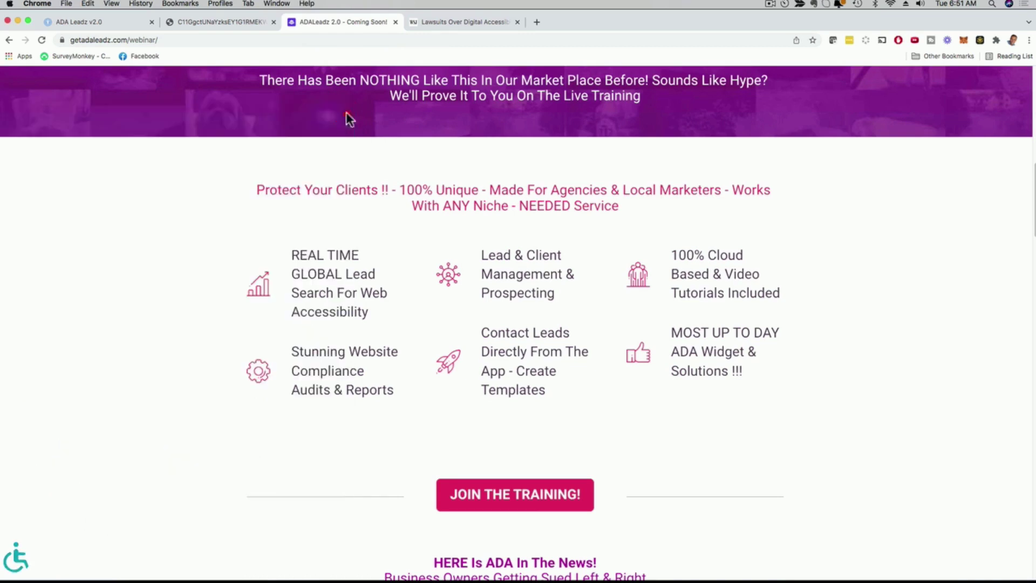
- Return to ADA Leadz and review the button icon, position, size and color settings of the miamifloridaplumbing.com widget
{"action": "left_click", "coordinate": [95, 21]}
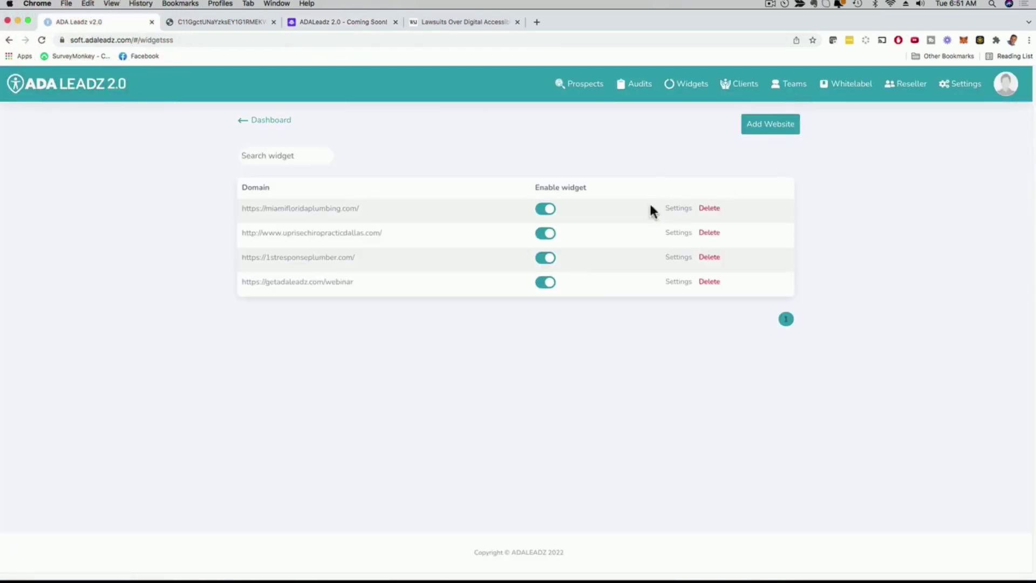
{"action": "left_click", "coordinate": [670, 210]}
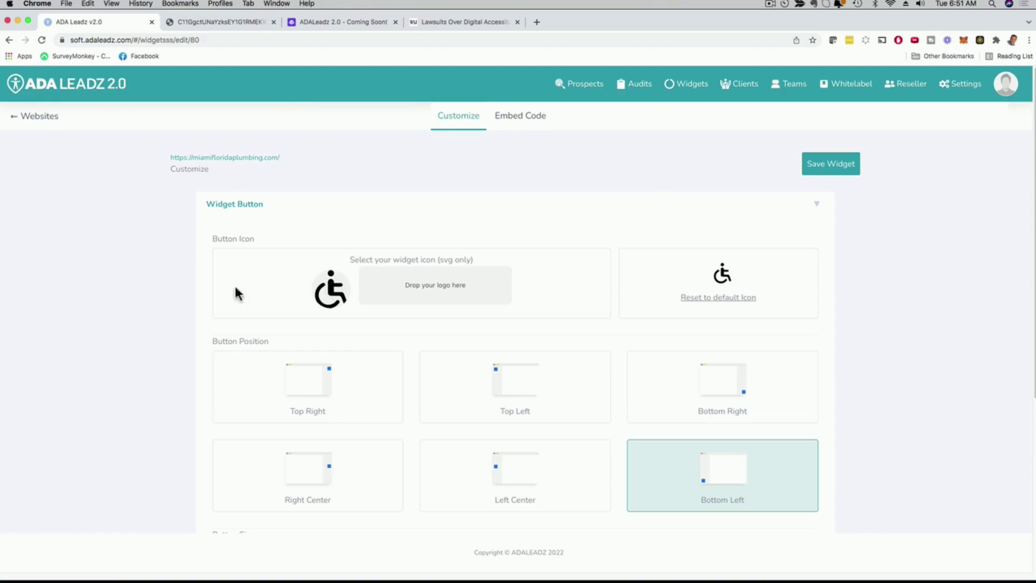
{"action": "scroll", "coordinate": [236, 294], "scroll_direction": "down", "scroll_amount": 4}
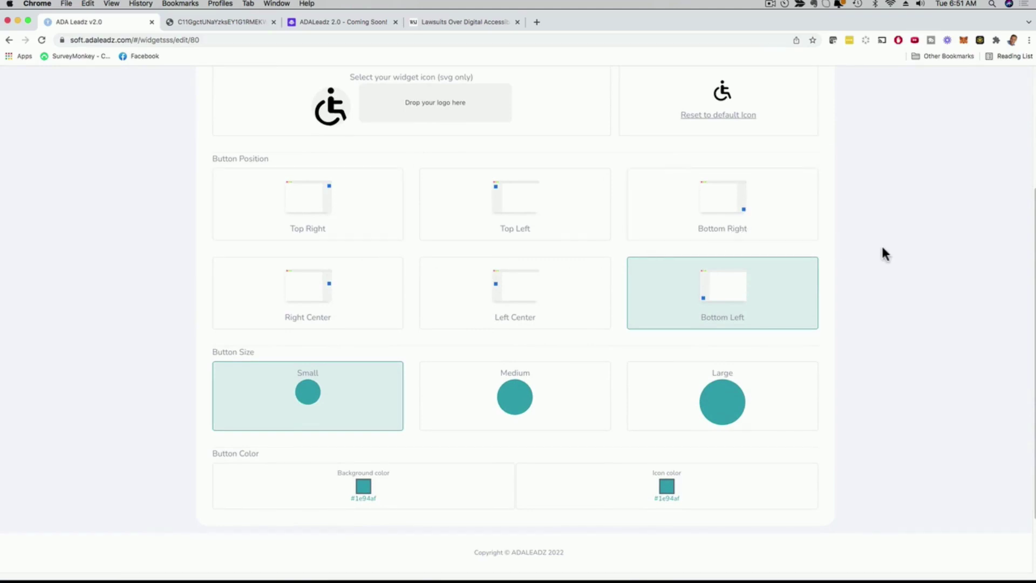
{"action": "scroll", "coordinate": [884, 254], "scroll_direction": "down", "scroll_amount": 2}
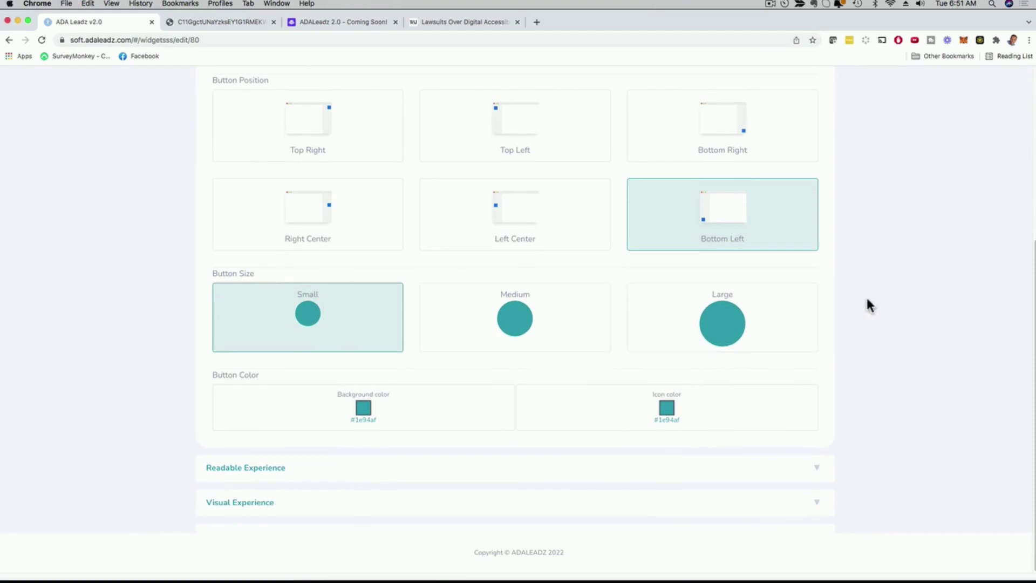
- Expand the widget's Readable Experience and Visual Experience sections and review the features that can be switched on or off
{"action": "left_click", "coordinate": [278, 467]}
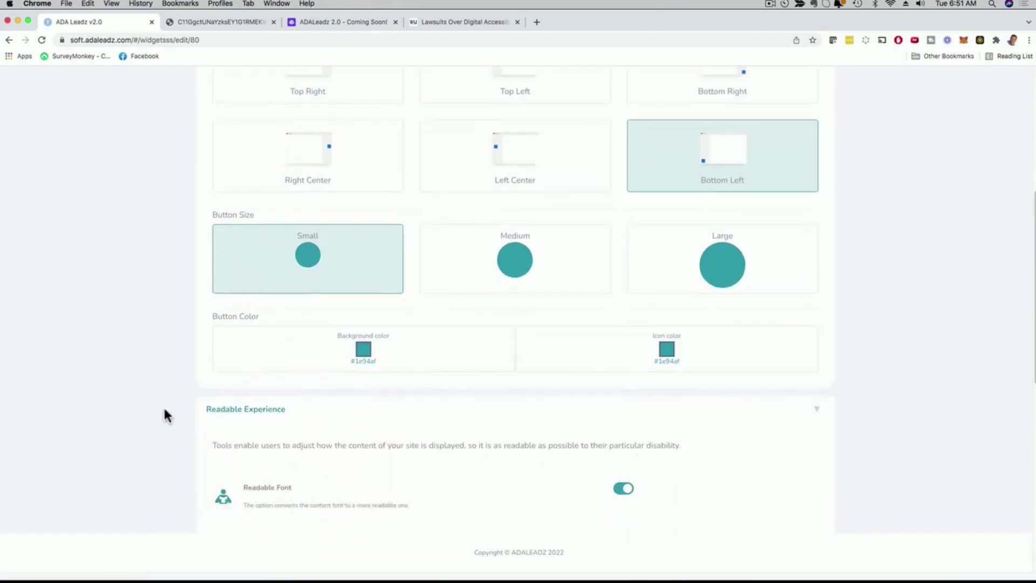
{"action": "scroll", "coordinate": [164, 414], "scroll_direction": "down", "scroll_amount": 8}
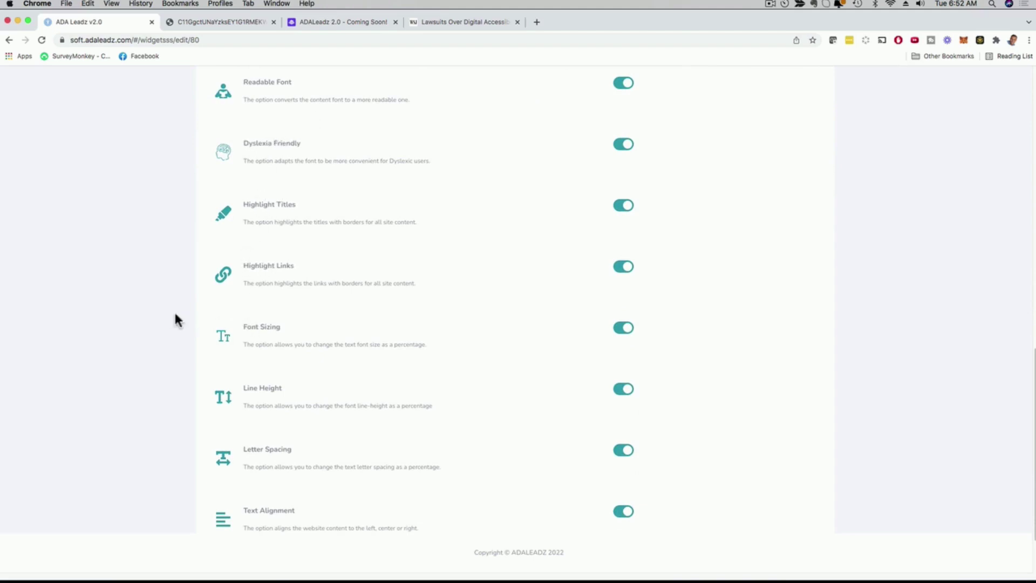
{"action": "scroll", "coordinate": [454, 326], "scroll_direction": "down", "scroll_amount": 3}
{"action": "left_click", "coordinate": [624, 252]}
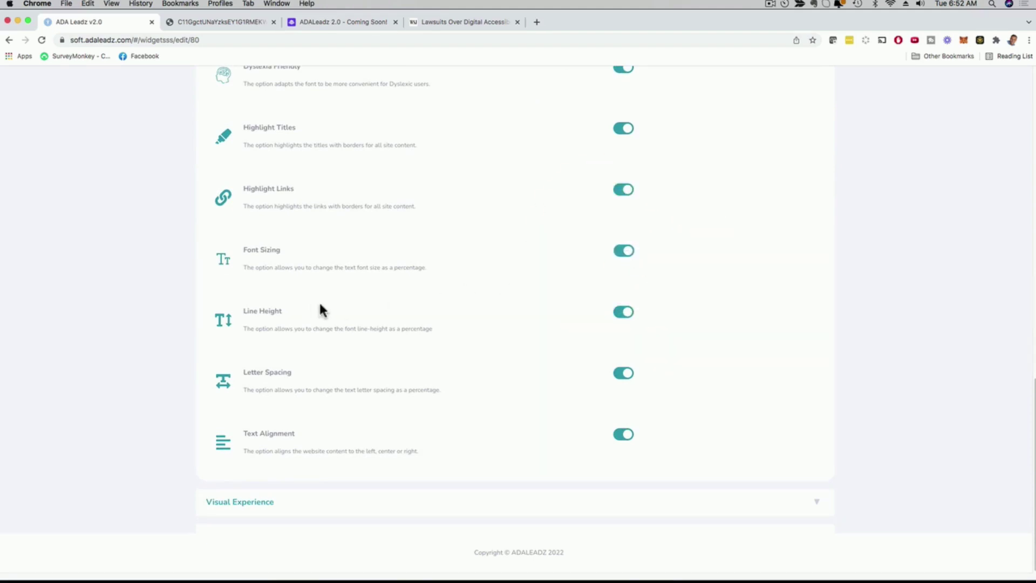
{"action": "left_click", "coordinate": [251, 502]}
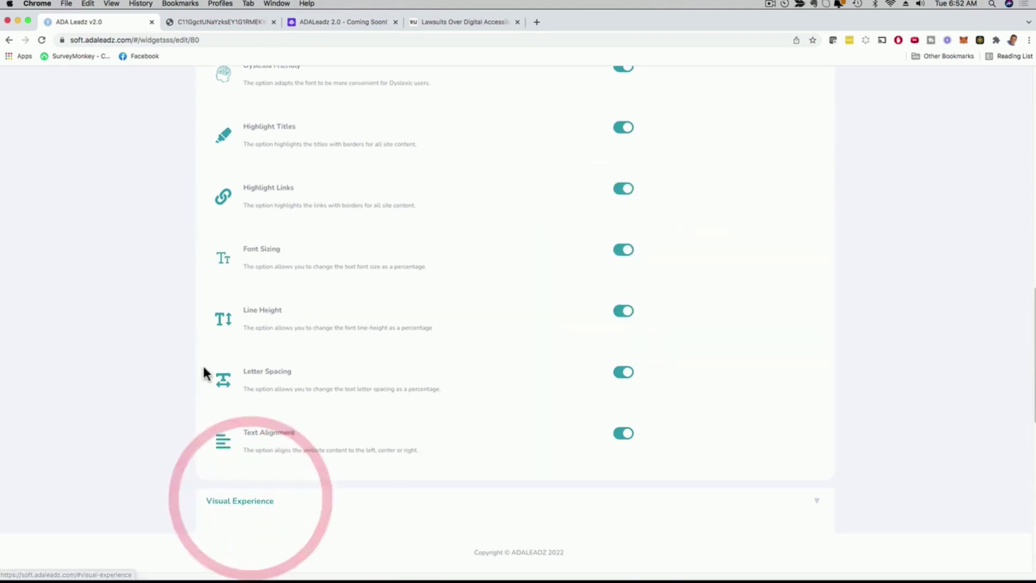
{"action": "scroll", "coordinate": [226, 356], "scroll_direction": "down", "scroll_amount": 10}
{"action": "scroll", "coordinate": [263, 344], "scroll_direction": "up", "scroll_amount": 10}
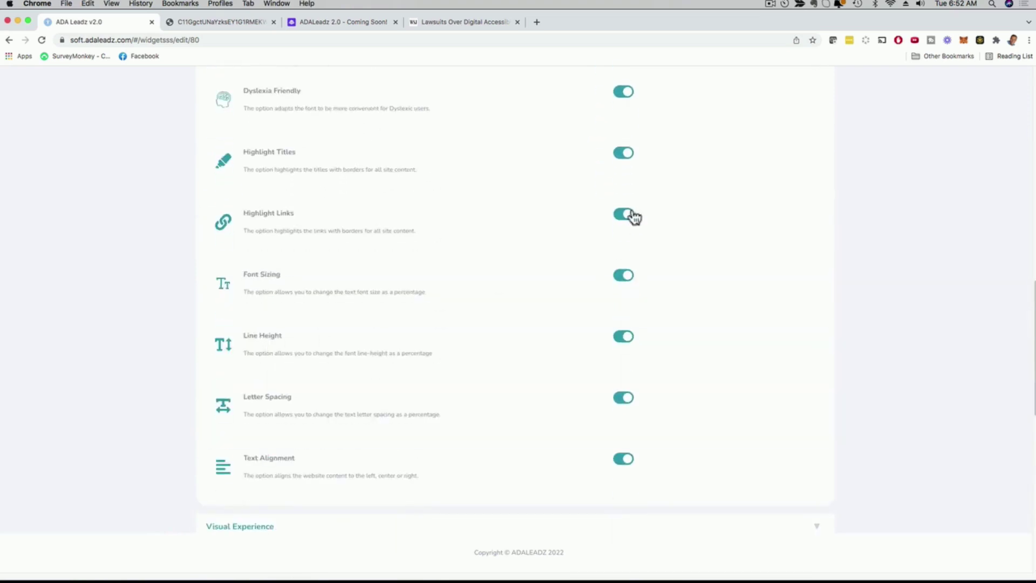
- Copy the widget's embed code for miamifloridaplumbing.com
{"action": "scroll", "coordinate": [423, 246], "scroll_direction": "up", "scroll_amount": 15}
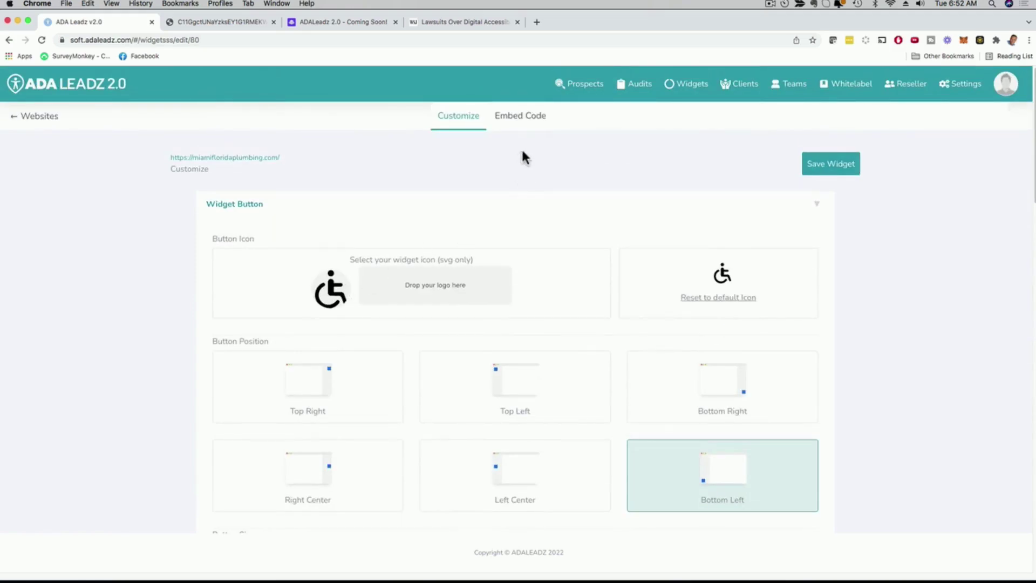
{"action": "left_click", "coordinate": [529, 118]}
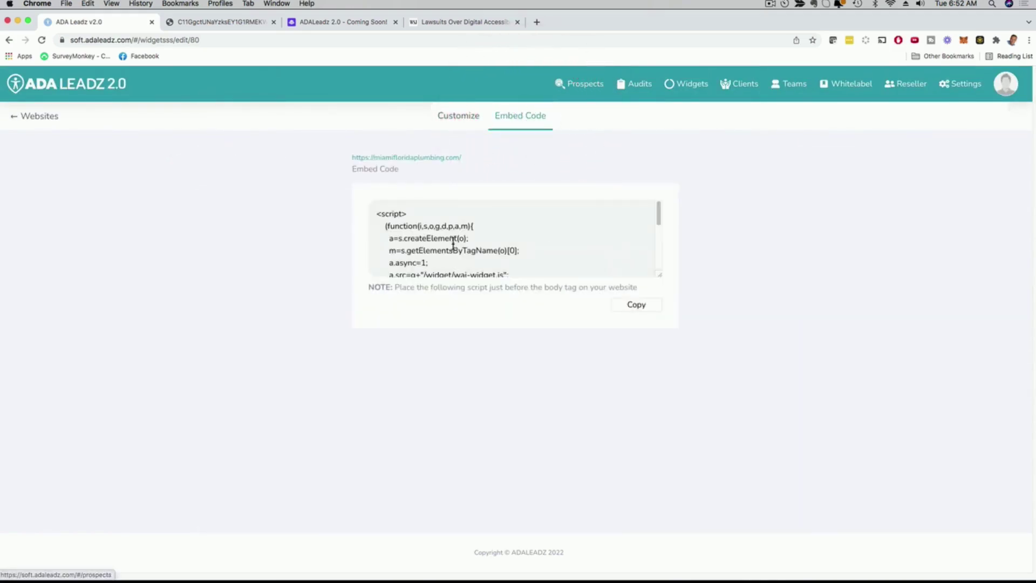
{"action": "left_click", "coordinate": [626, 309]}
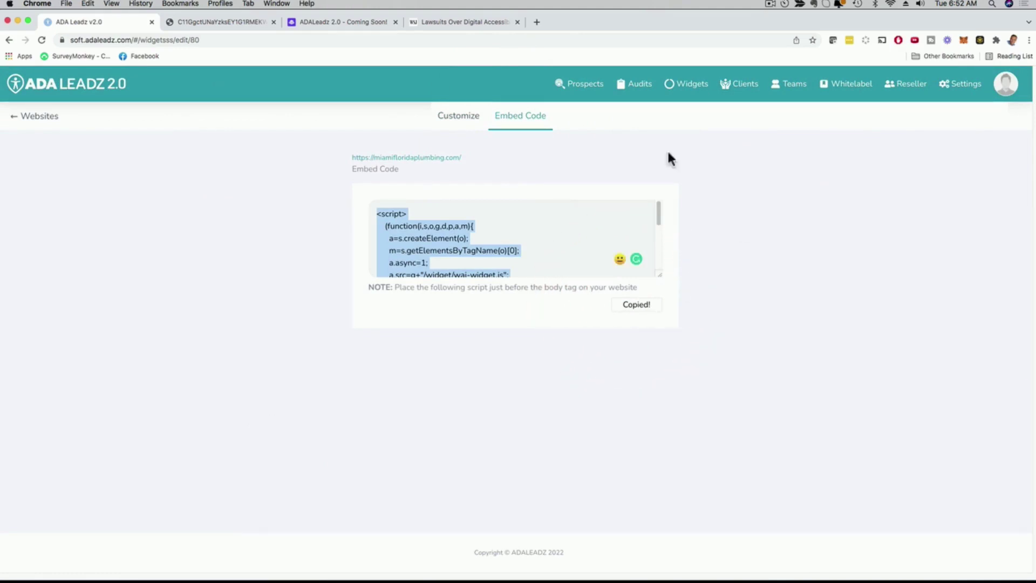
- Switch to the ADALeadz 2.0 webinar page, open its accessibility widget and close it again
{"action": "left_click", "coordinate": [345, 22]}
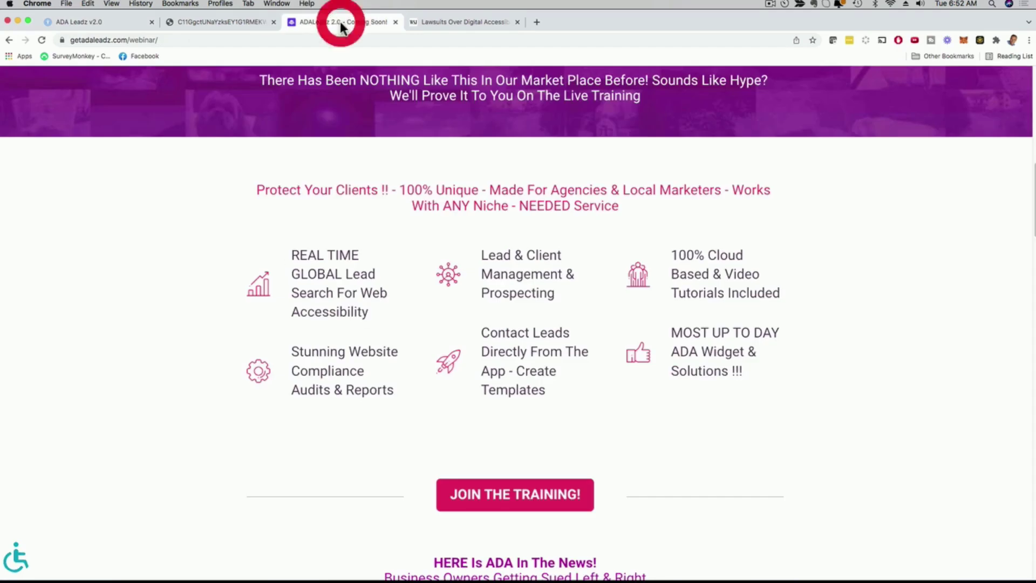
{"action": "left_click", "coordinate": [27, 564]}
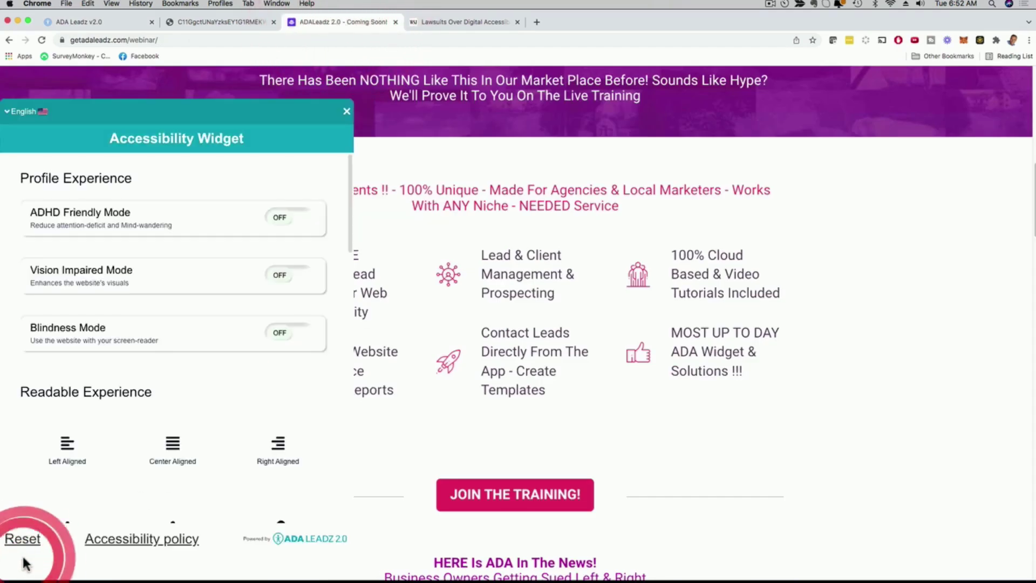
{"action": "left_click", "coordinate": [346, 111]}
- Return to ADA Leadz, open the dashboard and view the Lead Generation, Audits/Reports and ADA Widget modules
{"action": "left_click", "coordinate": [73, 21]}
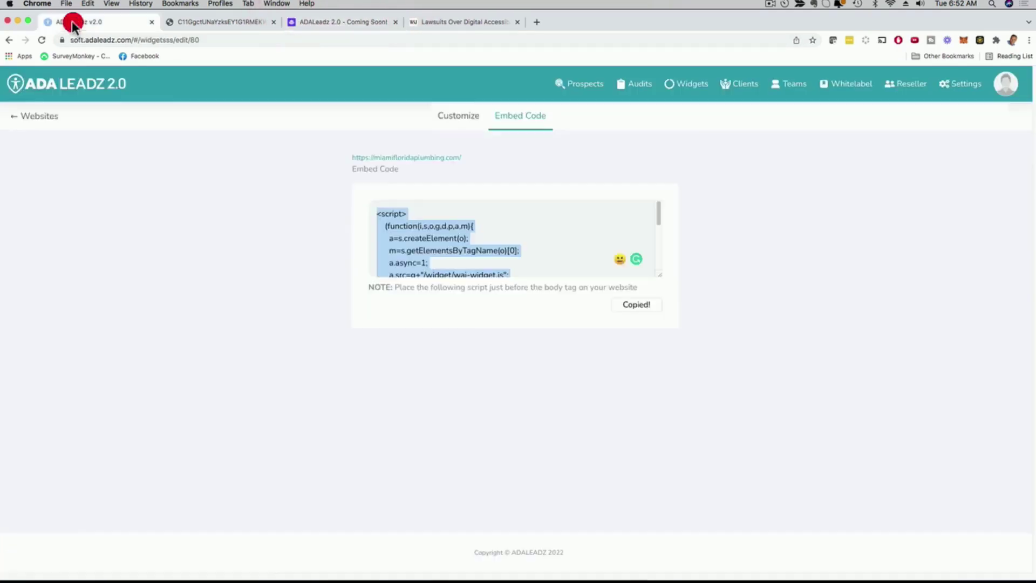
{"action": "left_click", "coordinate": [75, 88]}
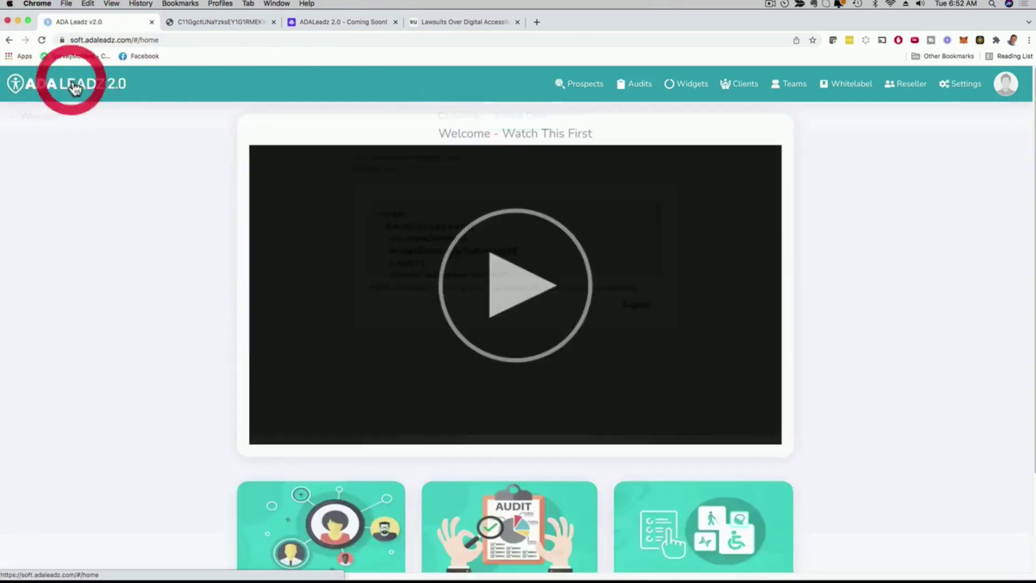
{"action": "scroll", "coordinate": [872, 330], "scroll_direction": "down", "scroll_amount": 3}
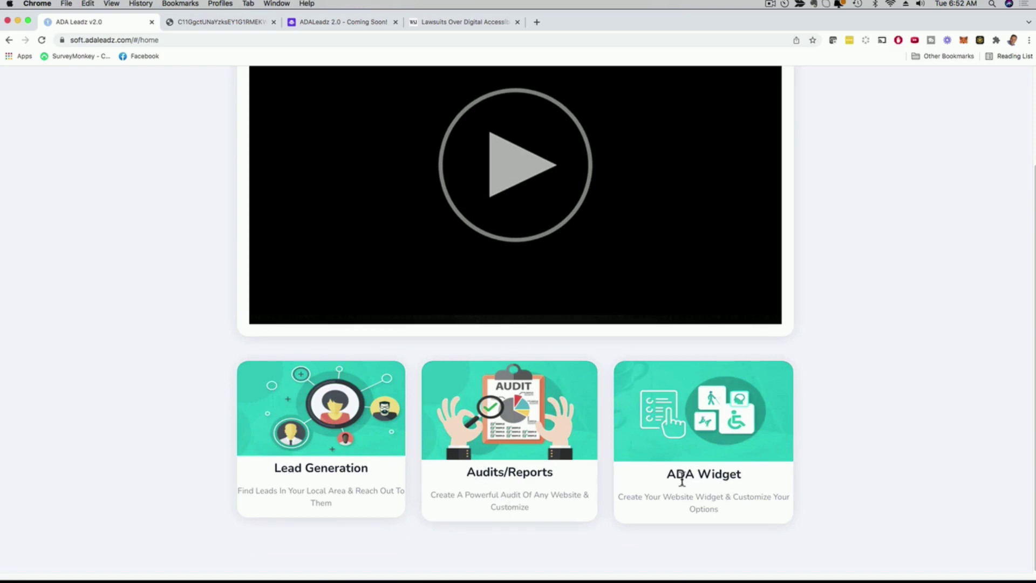
- Open the Audits settings and select the agency business name while reviewing the agency details and logo
{"action": "scroll", "coordinate": [835, 377], "scroll_direction": "up", "scroll_amount": 3}
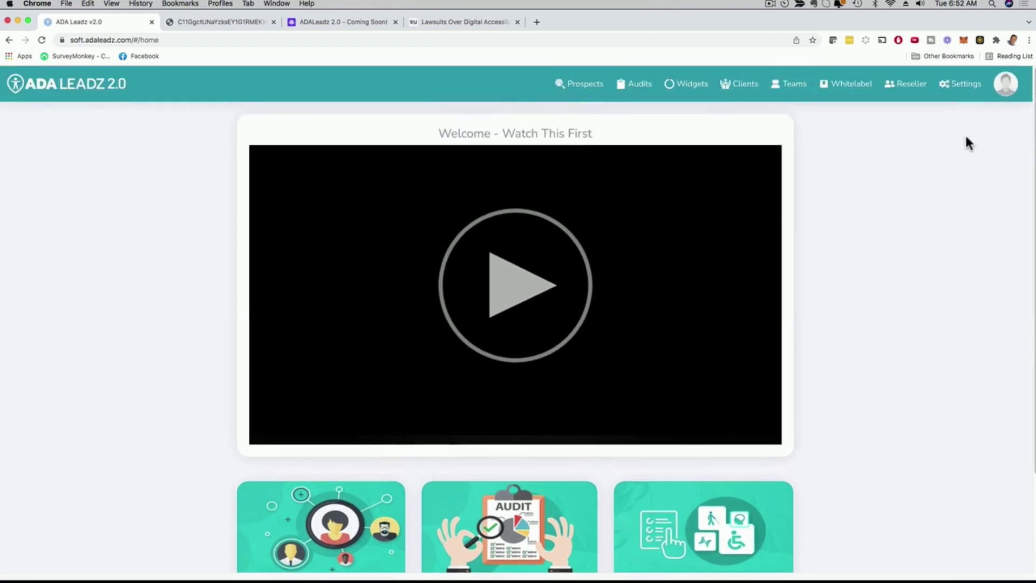
{"action": "left_click", "coordinate": [958, 86]}
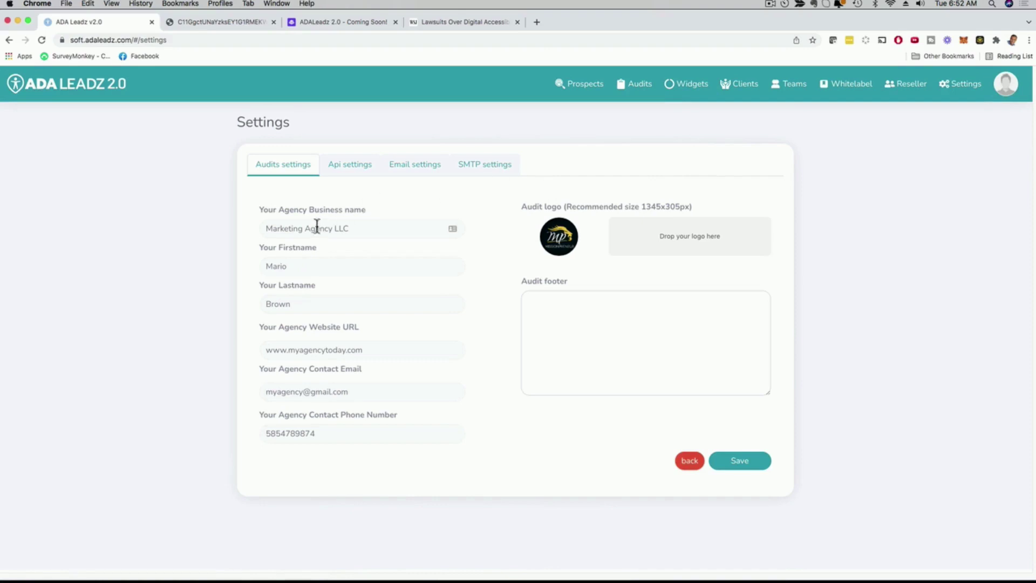
{"action": "left_click_drag", "start_coordinate": [267, 228], "coordinate": [365, 228]}
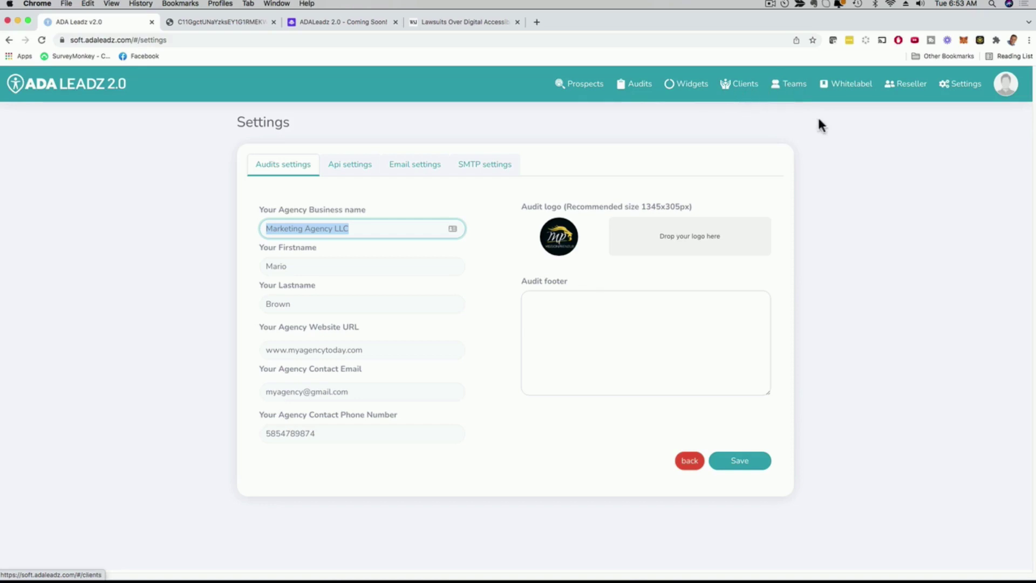
- Go back from the settings to the dashboard and look over its welcome video and module cards
{"action": "left_click", "coordinate": [74, 90]}
{"action": "scroll", "coordinate": [921, 216], "scroll_direction": "down", "scroll_amount": 5}
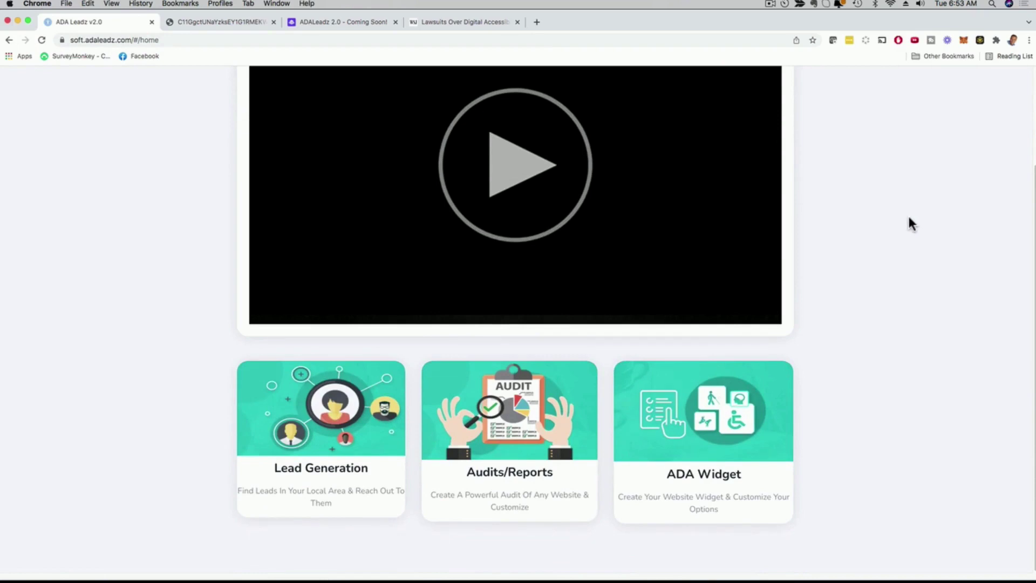
{"action": "scroll", "coordinate": [909, 218], "scroll_direction": "up", "scroll_amount": 4}
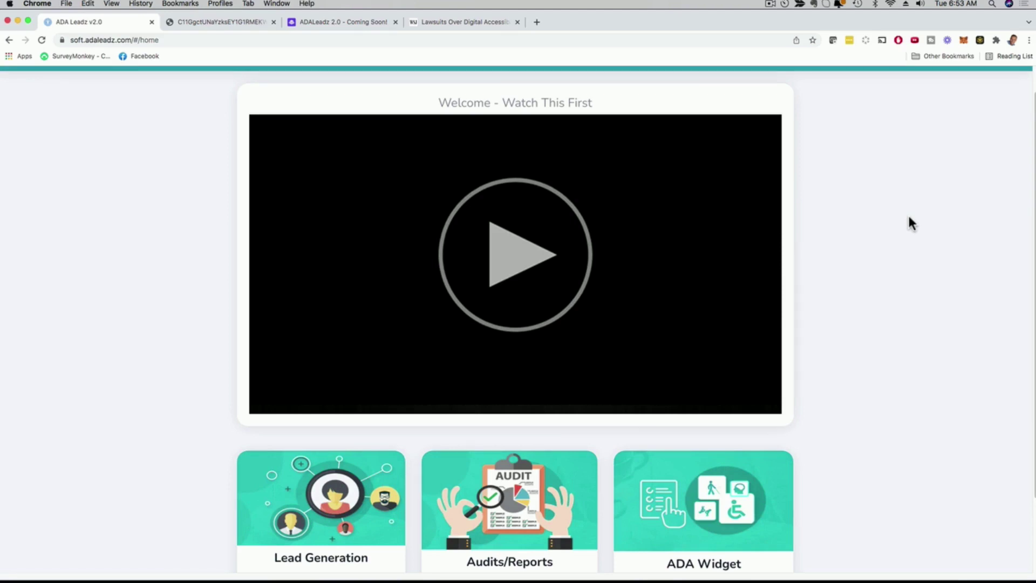
{"action": "scroll", "coordinate": [909, 218], "scroll_direction": "down", "scroll_amount": 2}
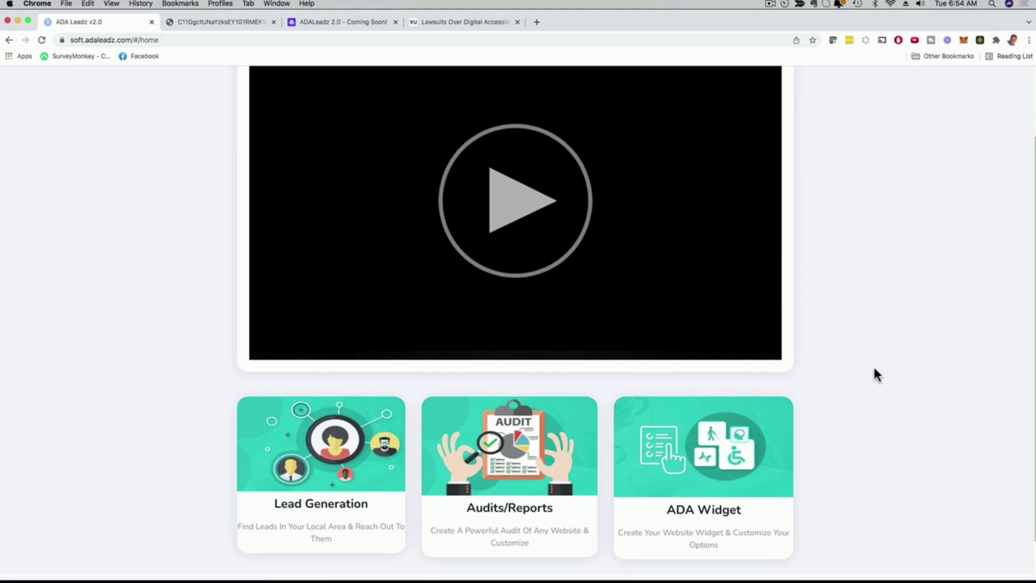
{"action": "scroll", "coordinate": [874, 371], "scroll_direction": "up", "scroll_amount": 3}
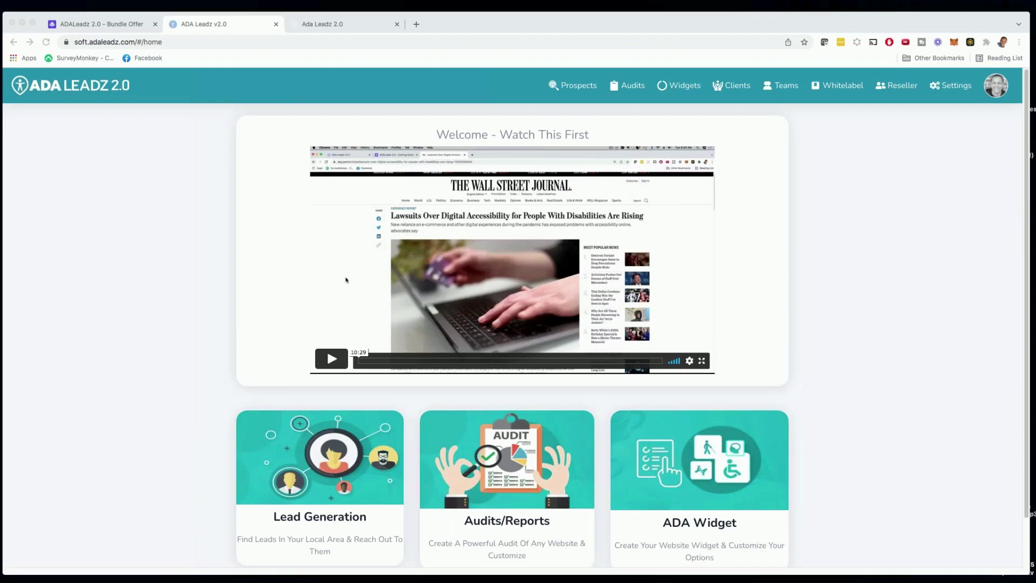
{"action": "scroll", "coordinate": [368, 372], "scroll_direction": "down", "scroll_amount": 2}
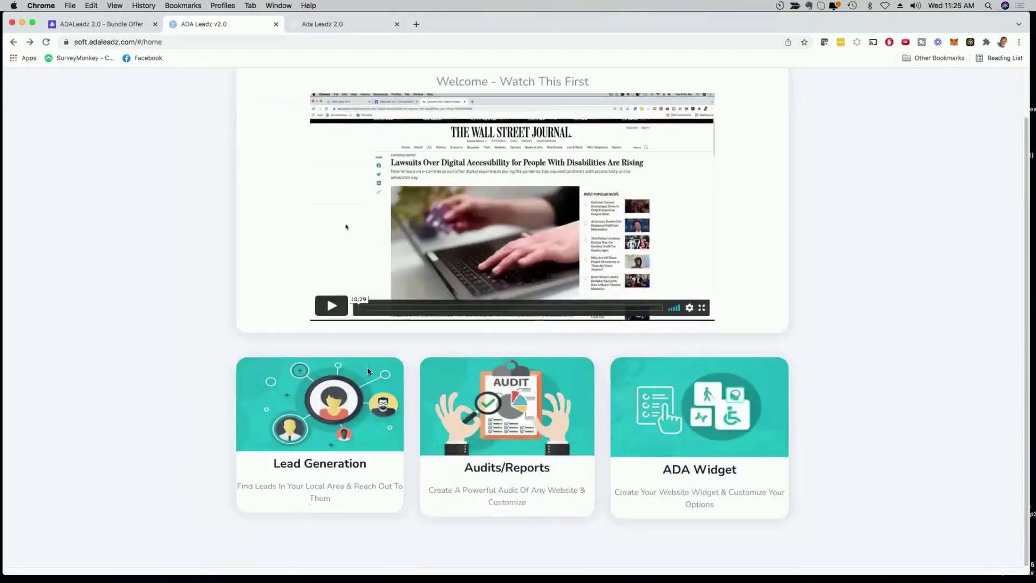
{"action": "scroll", "coordinate": [199, 342], "scroll_direction": "up", "scroll_amount": 2}
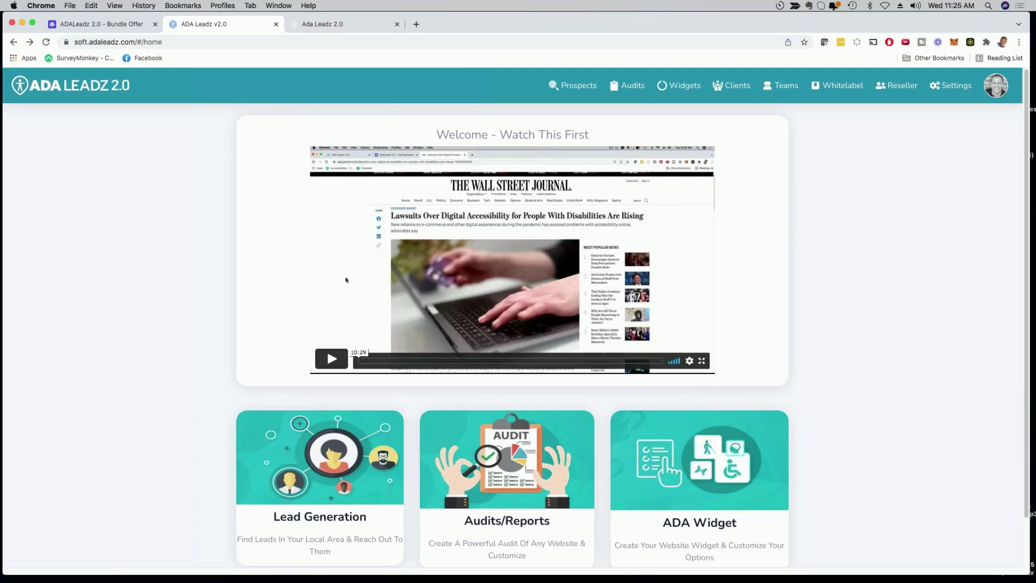
- Switch to the ada leadz 2.0 webinar presentation in Keynote and open the slide introducing Ada Leadz 2.0
{"action": "key", "text": "super+Tab"}
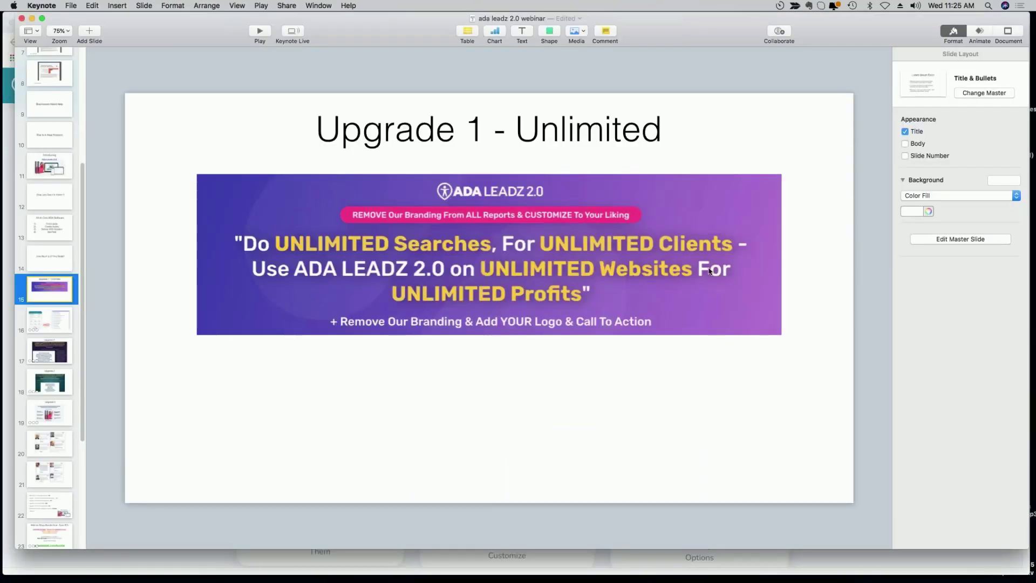
{"action": "left_click", "coordinate": [45, 172]}
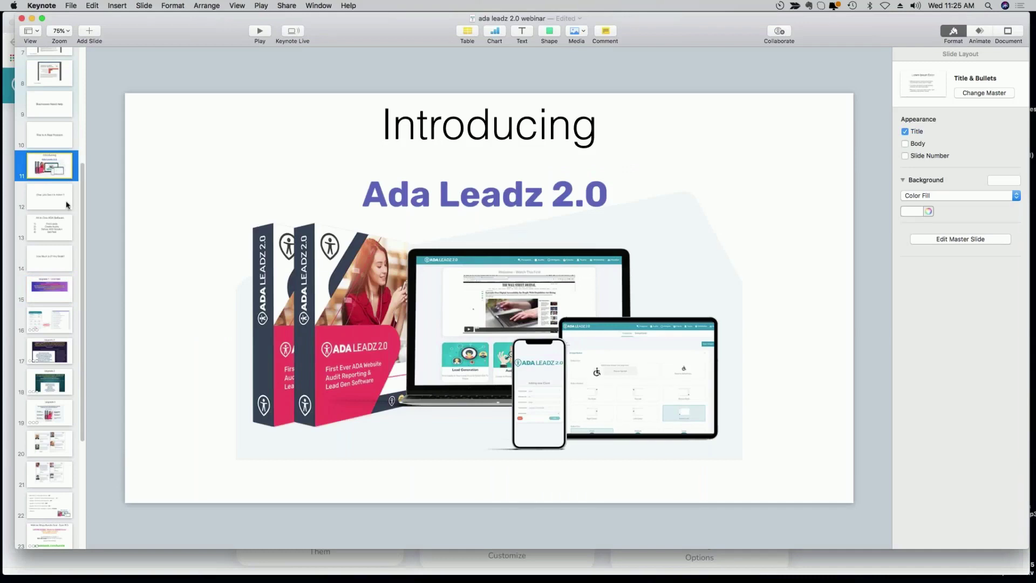